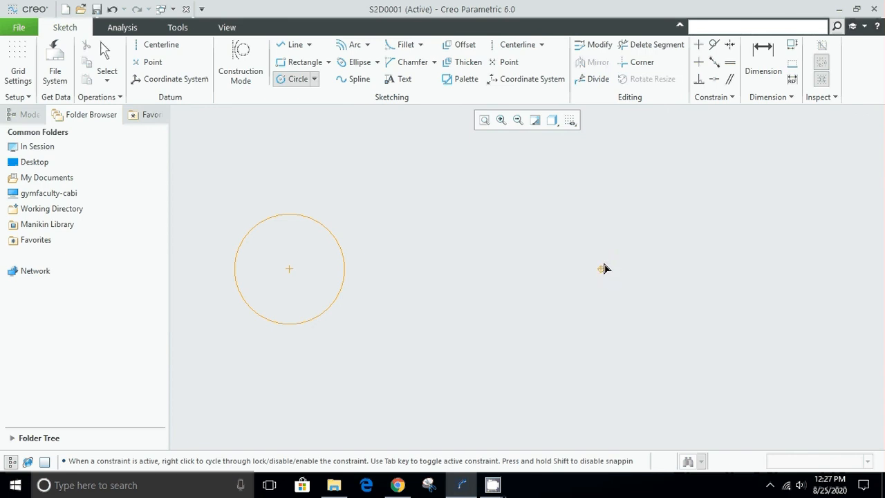
Step: Sketch a second circle about 155 in diameter, level with the first and about 249 away centre to centre
{"action": "left_click", "coordinate": [669, 199]}
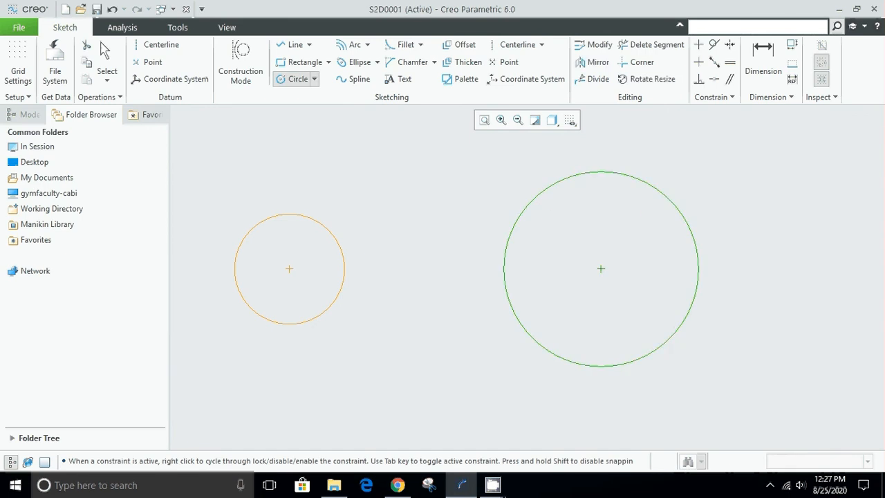
{"action": "middle_click", "coordinate": [457, 239]}
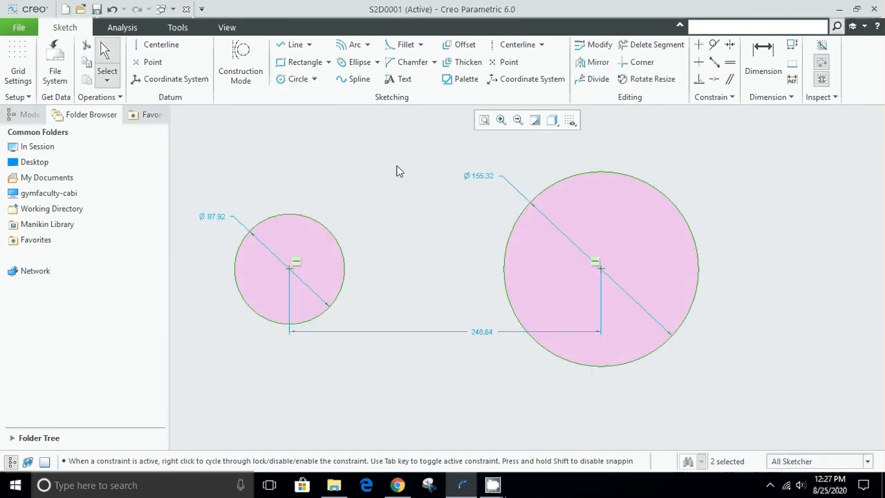
Step: Connect the two circles with two Line Tangent lines, one along their upper sides and one along their lower sides
{"action": "left_click", "coordinate": [310, 46]}
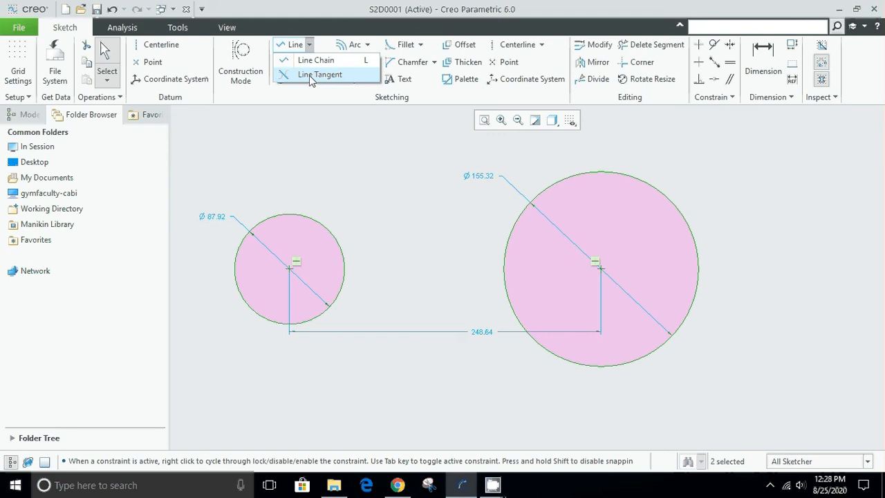
{"action": "left_click", "coordinate": [310, 74]}
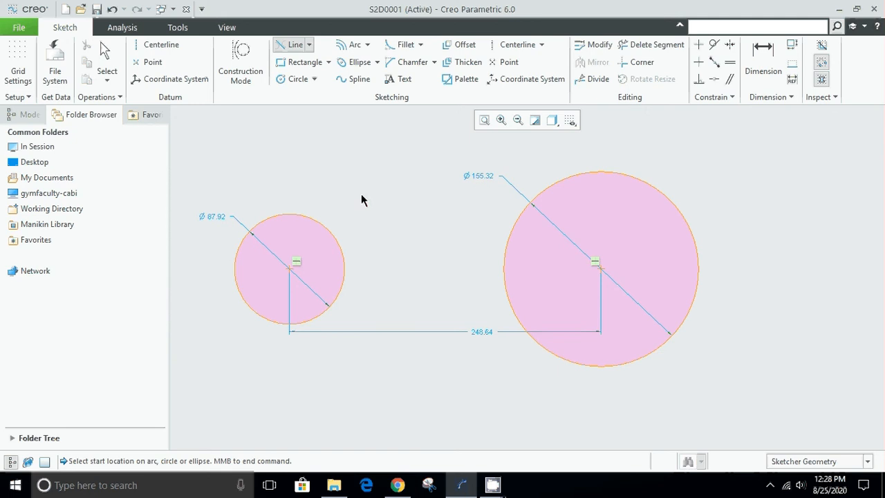
{"action": "left_click", "coordinate": [309, 217]}
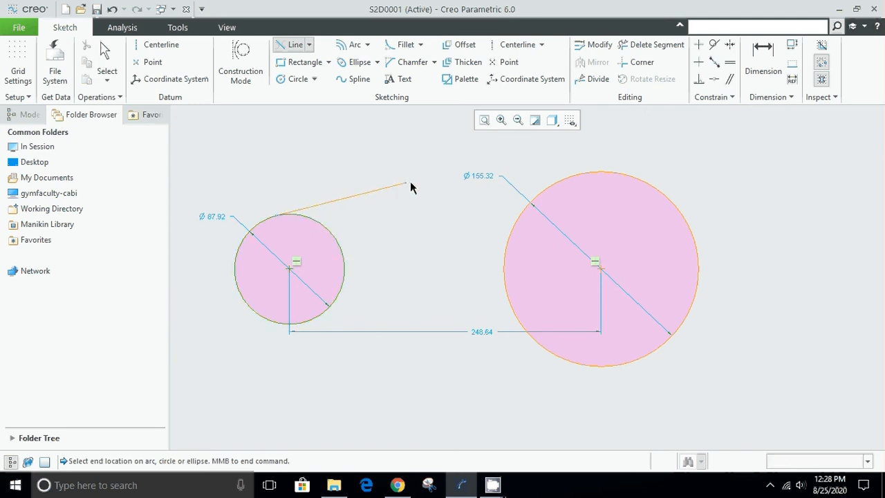
{"action": "left_click", "coordinate": [571, 178]}
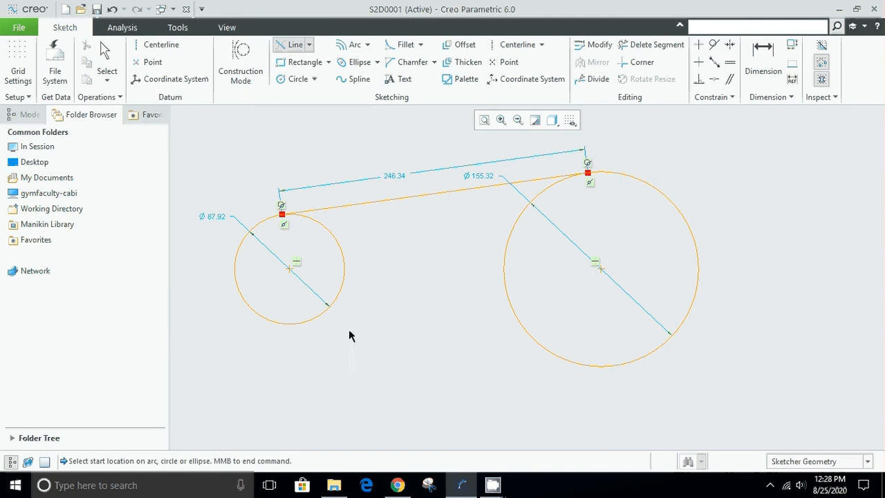
{"action": "left_click", "coordinate": [301, 321]}
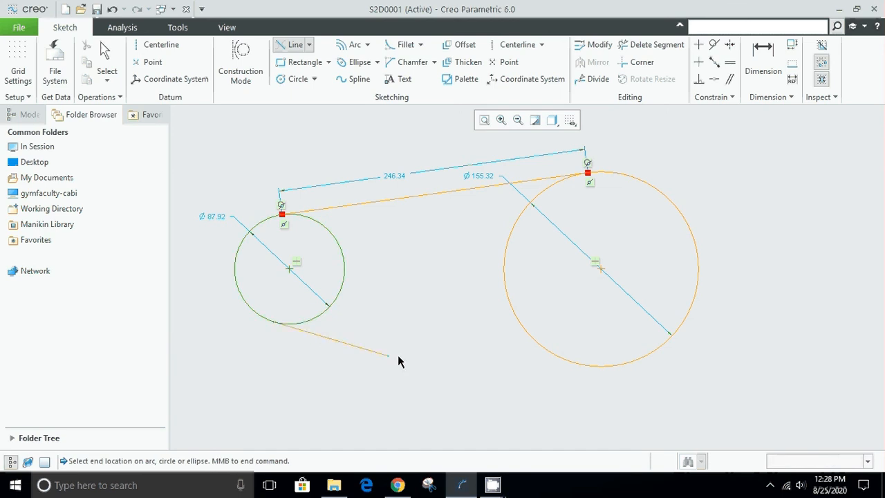
{"action": "left_click", "coordinate": [586, 366]}
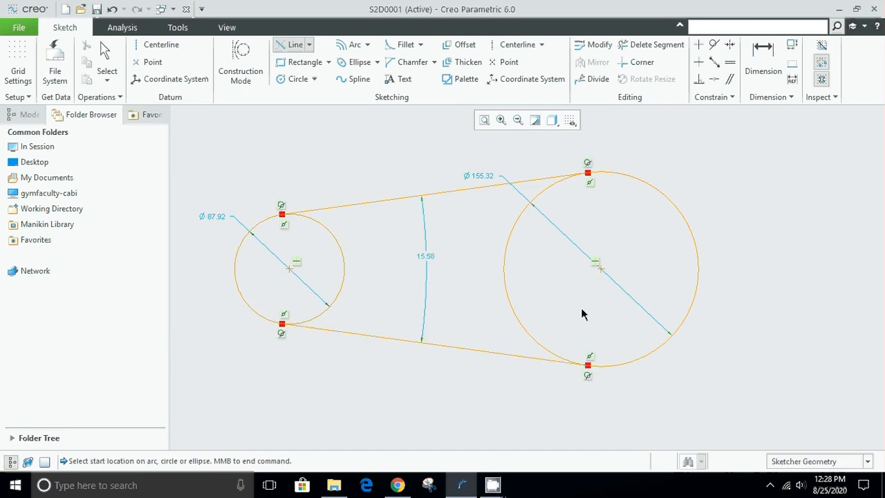
{"action": "middle_click", "coordinate": [573, 286]}
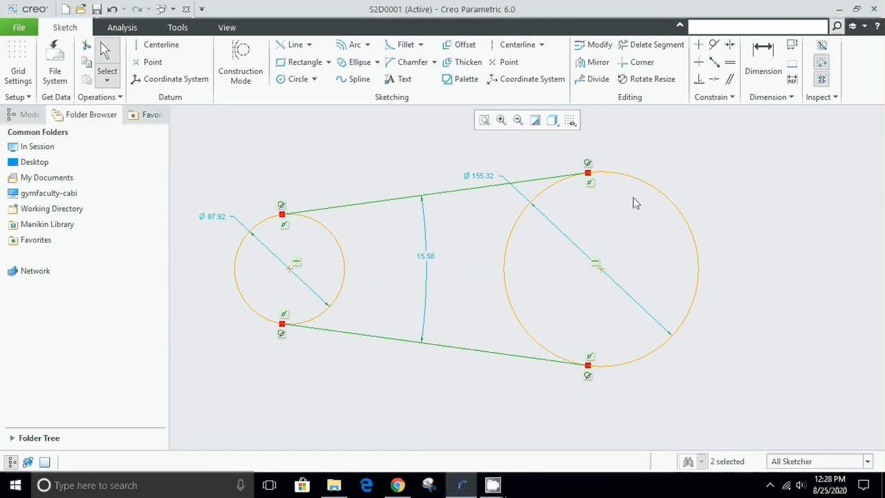
Step: Trim away the inner arcs of both circles between the tangent lines with Delete Segment, leaving one closed outline
{"action": "left_click", "coordinate": [655, 46]}
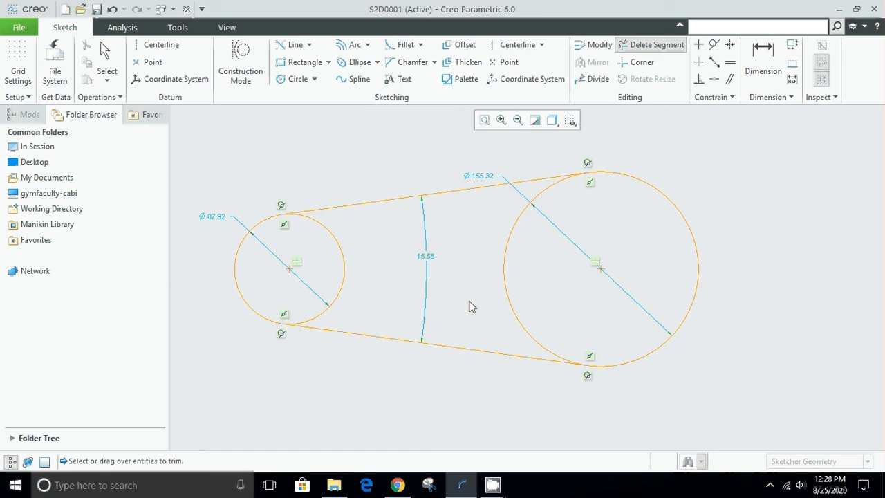
{"action": "mouse_move", "coordinate": [477, 279]}
{"action": "left_mouse_down"}
{"action": "mouse_move", "coordinate": [489, 262]}
{"action": "mouse_move", "coordinate": [540, 237]}
{"action": "left_mouse_up"}
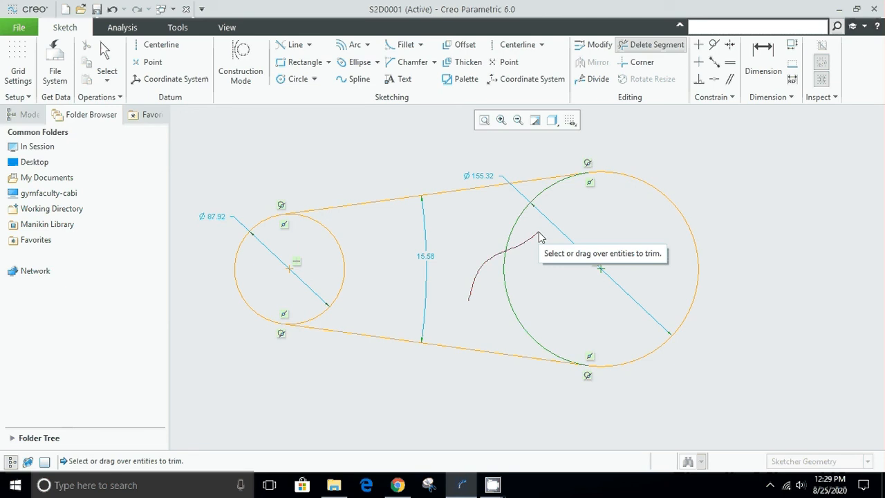
{"action": "left_click_drag", "start_coordinate": [538, 233], "coordinate": [538, 233]}
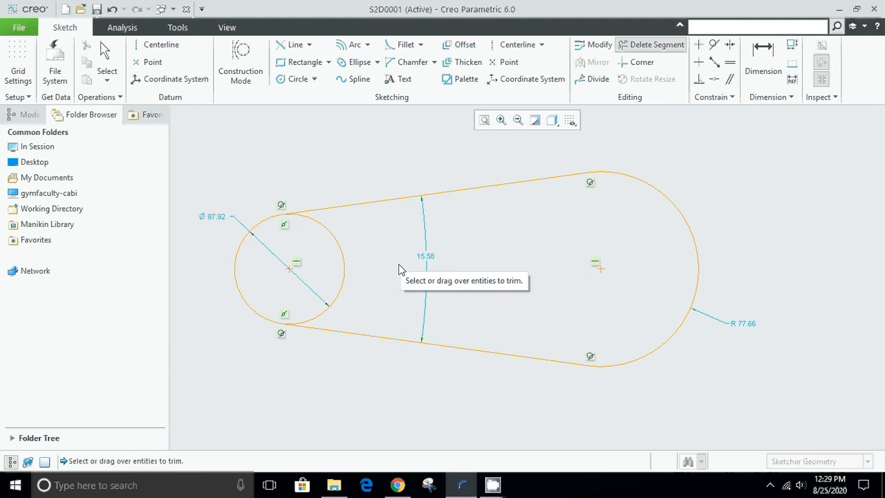
{"action": "mouse_move", "coordinate": [383, 279]}
{"action": "left_mouse_down"}
{"action": "mouse_move", "coordinate": [369, 253]}
{"action": "mouse_move", "coordinate": [347, 272]}
{"action": "mouse_move", "coordinate": [323, 268]}
{"action": "left_mouse_up"}
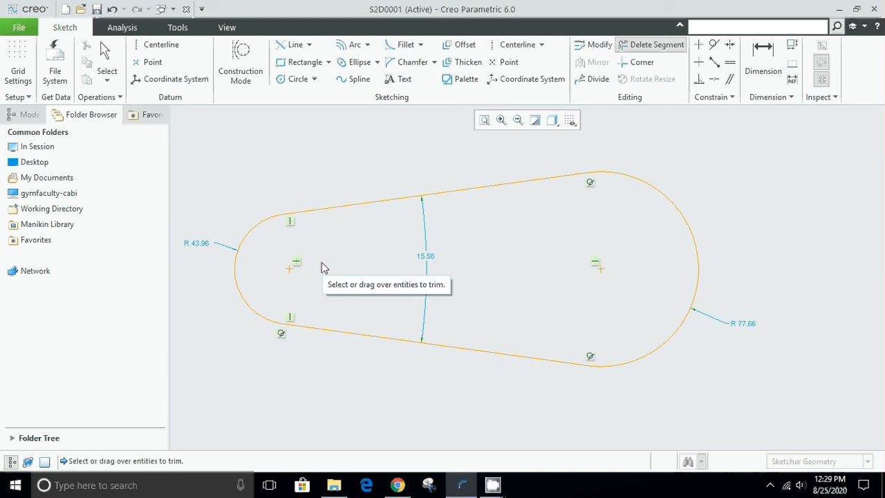
{"action": "middle_click", "coordinate": [322, 263]}
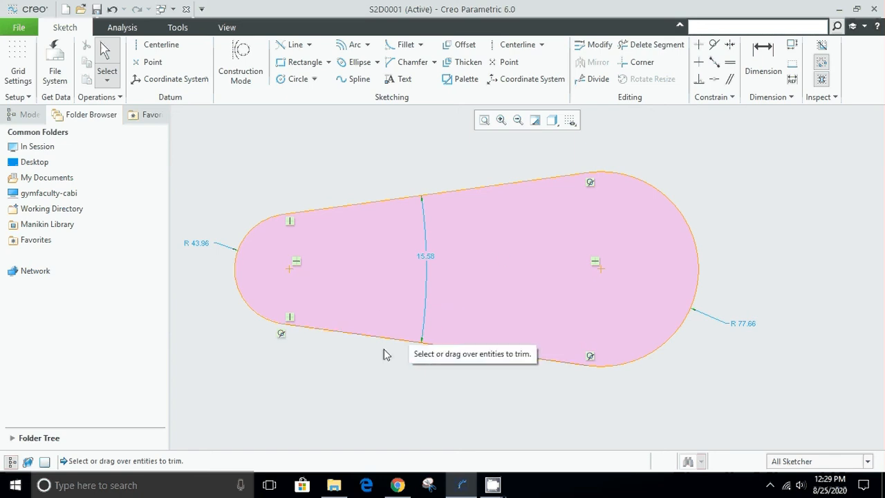
Step: Delete the entire tapered outline from the sketch
{"action": "mouse_move", "coordinate": [222, 419]}
{"action": "left_mouse_down"}
{"action": "mouse_move", "coordinate": [348, 285]}
{"action": "mouse_move", "coordinate": [744, 147]}
{"action": "left_mouse_up"}
{"action": "key", "text": "Delete"}
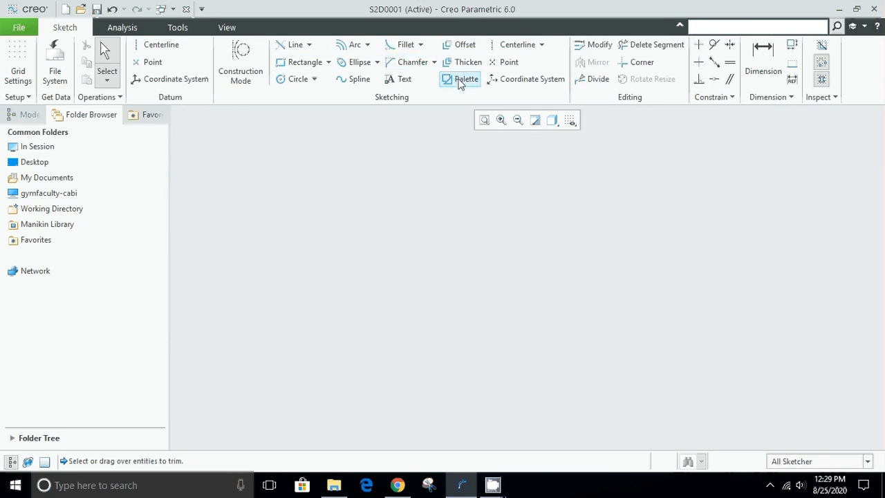
Step: Sketch a corner rectangle about 119 wide and 135 high in the middle of the empty sketch
{"action": "left_click", "coordinate": [329, 62]}
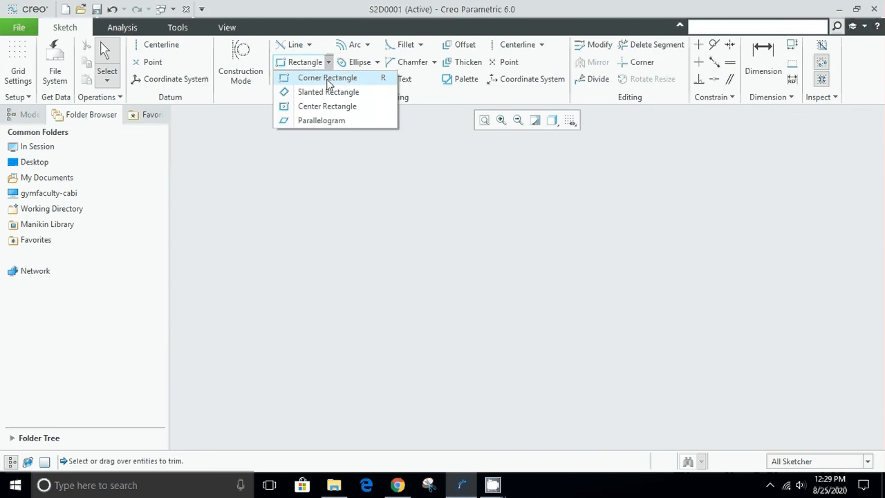
{"action": "left_click", "coordinate": [328, 80]}
{"action": "left_click", "coordinate": [370, 346]}
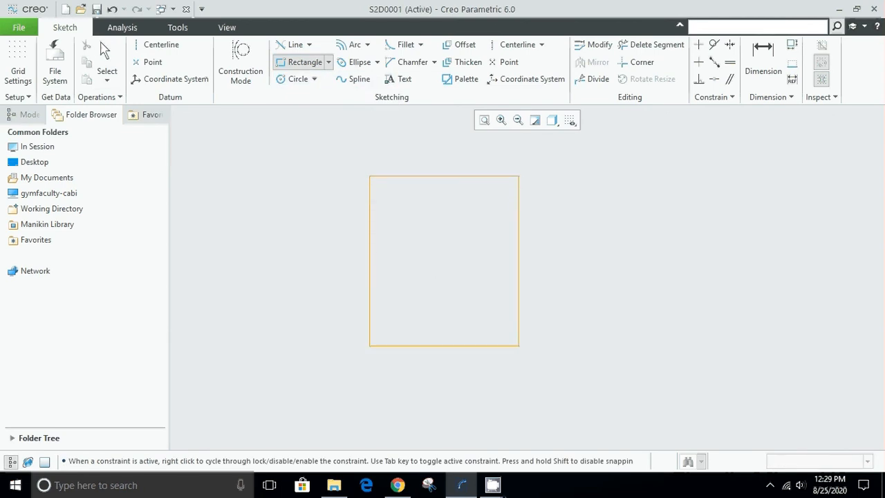
{"action": "middle_click", "coordinate": [561, 202]}
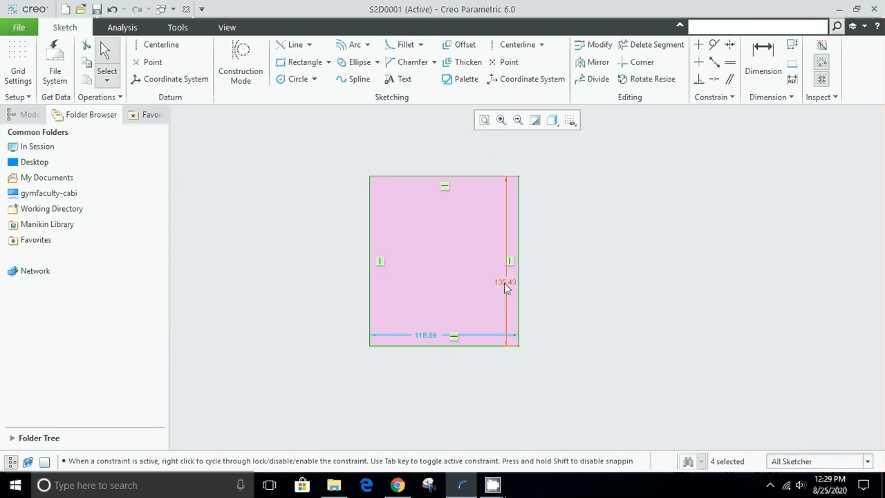
Step: Move the rectangle's height dimension outside its left edge and the width dimension below its bottom edge
{"action": "left_click_drag", "start_coordinate": [505, 282], "coordinate": [345, 255]}
{"action": "left_click_drag", "start_coordinate": [436, 335], "coordinate": [438, 377]}
{"action": "left_click", "coordinate": [568, 249]}
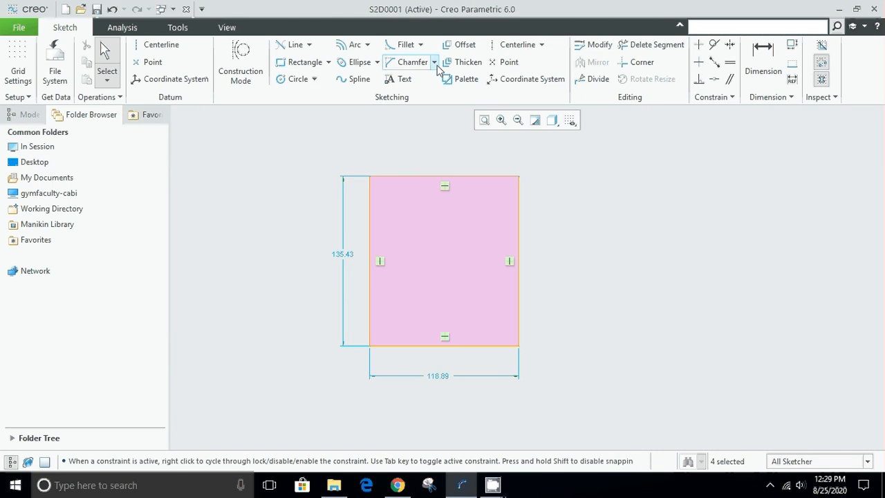
Step: Add a Circular fillet of about 15.5 radius between the rectangle's right and top edges
{"action": "left_click", "coordinate": [422, 46]}
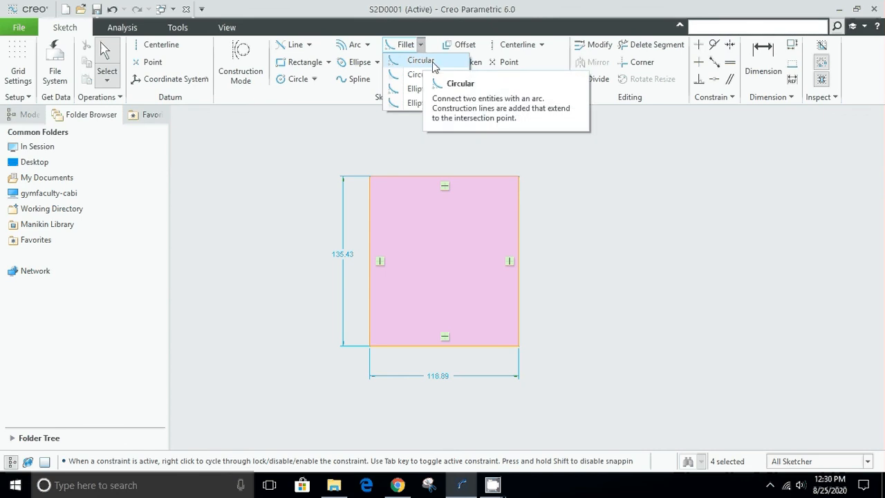
{"action": "left_click", "coordinate": [420, 61]}
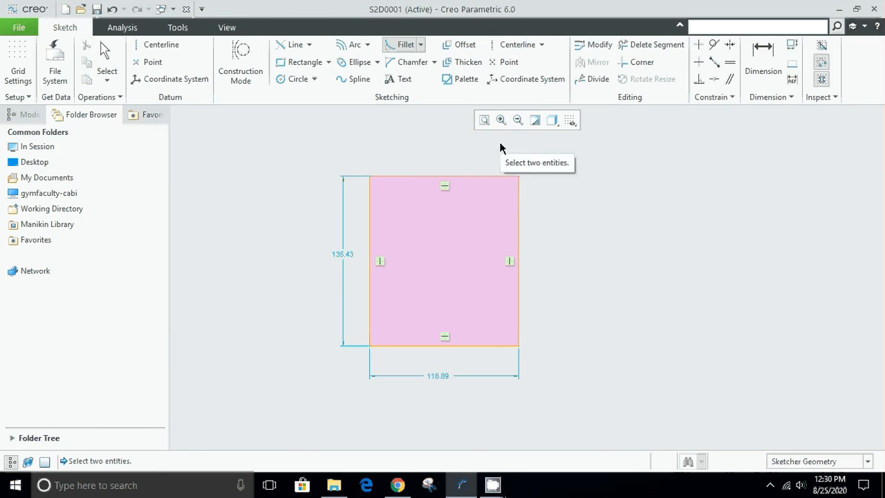
{"action": "left_click", "coordinate": [519, 200]}
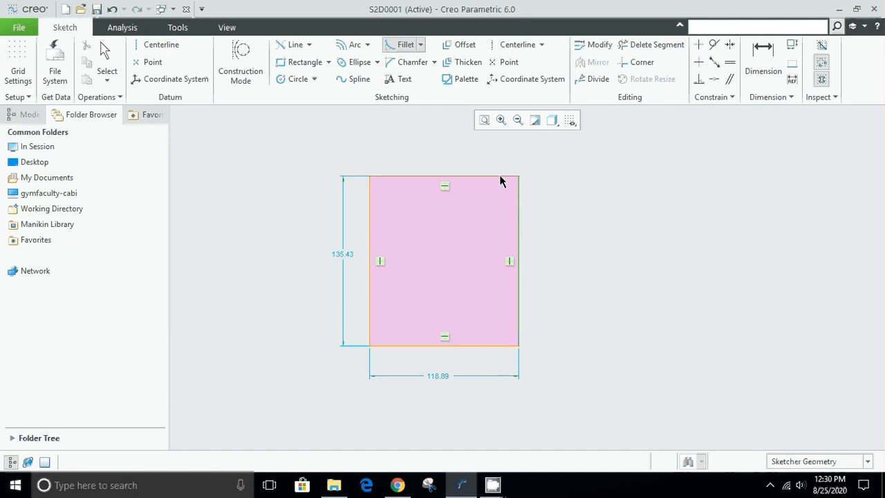
{"action": "left_click", "coordinate": [501, 177]}
{"action": "middle_click", "coordinate": [547, 206]}
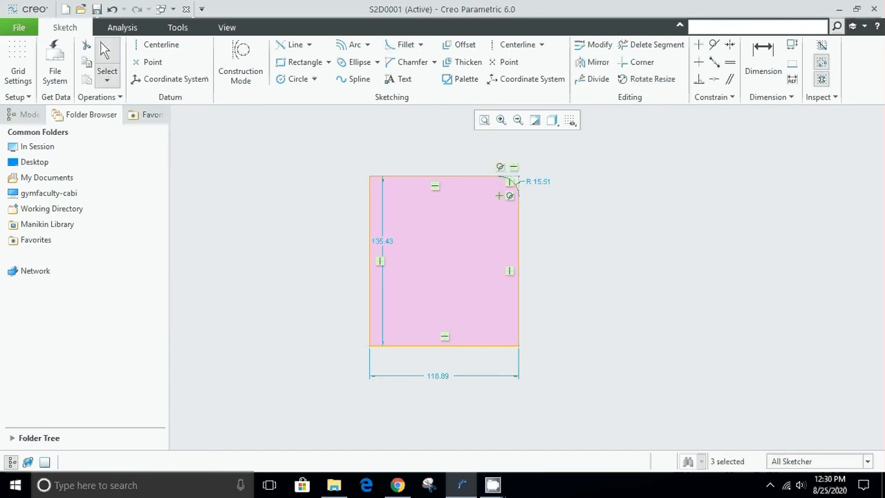
Step: Set the radius of the upper-right corner fillet to 20
{"action": "double_click", "coordinate": [539, 182]}
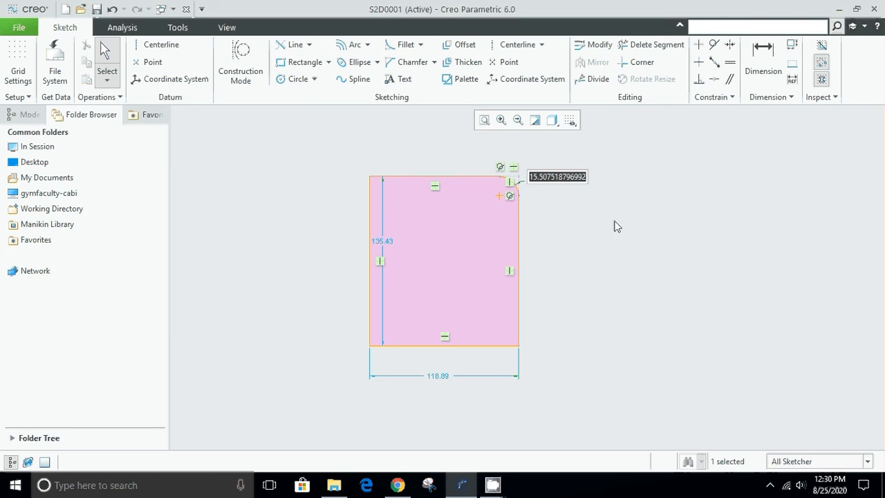
{"action": "type", "text": "20"}
{"action": "key", "text": "Return"}
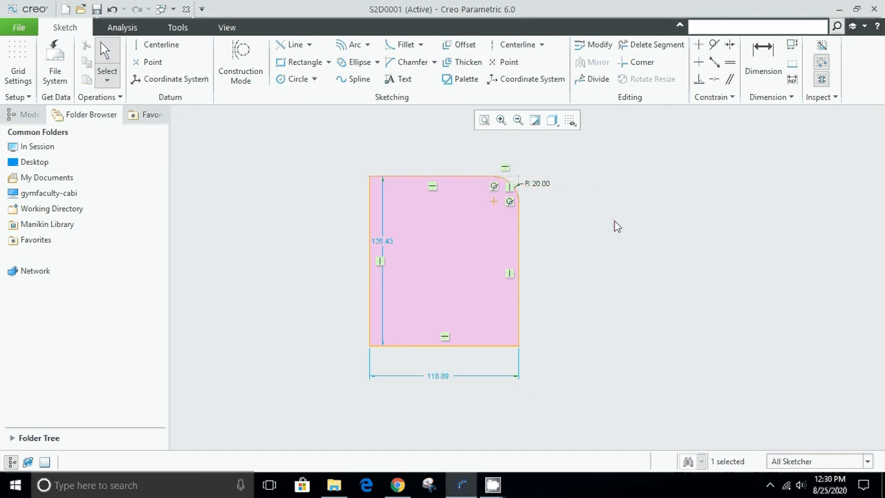
Step: Add a Circular Trim fillet of about 14.6 radius between the rectangle's top and left edges
{"action": "left_click", "coordinate": [486, 122]}
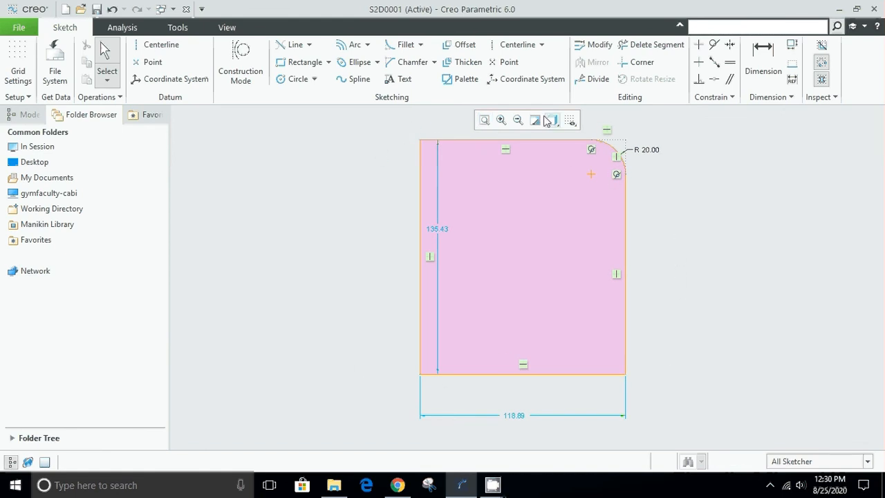
{"action": "left_click", "coordinate": [421, 45]}
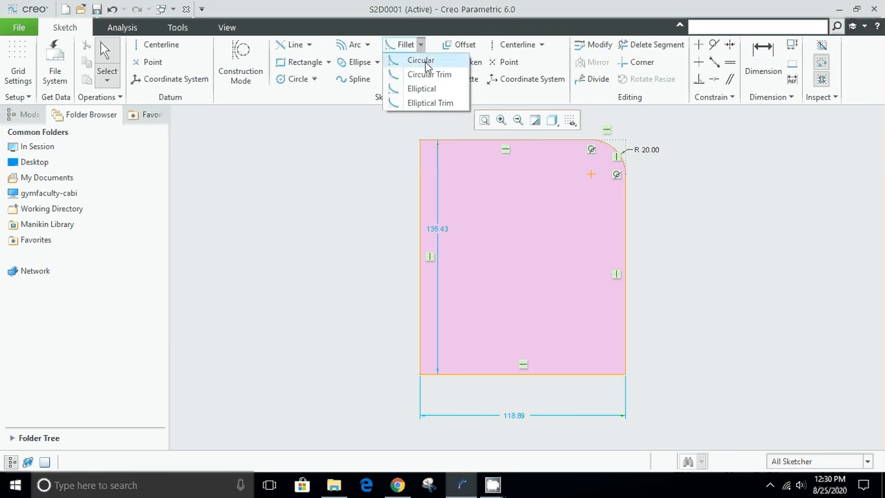
{"action": "left_click", "coordinate": [428, 75]}
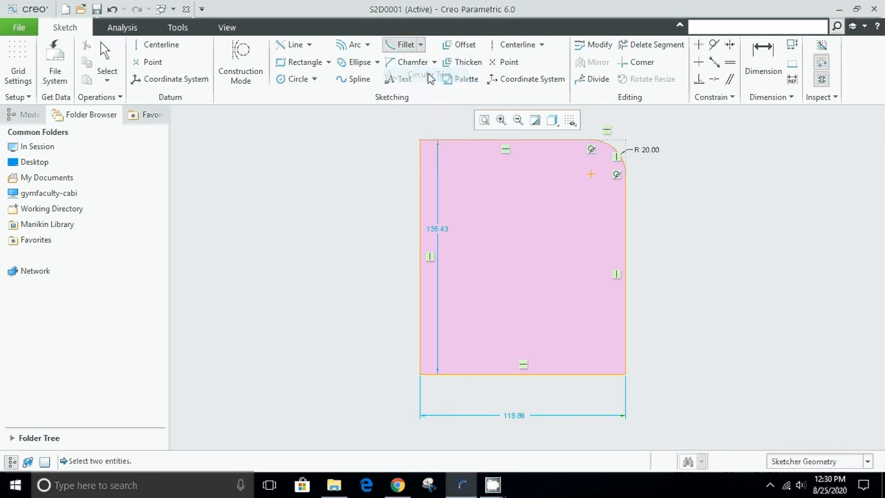
{"action": "left_click", "coordinate": [445, 141]}
{"action": "left_click", "coordinate": [419, 170]}
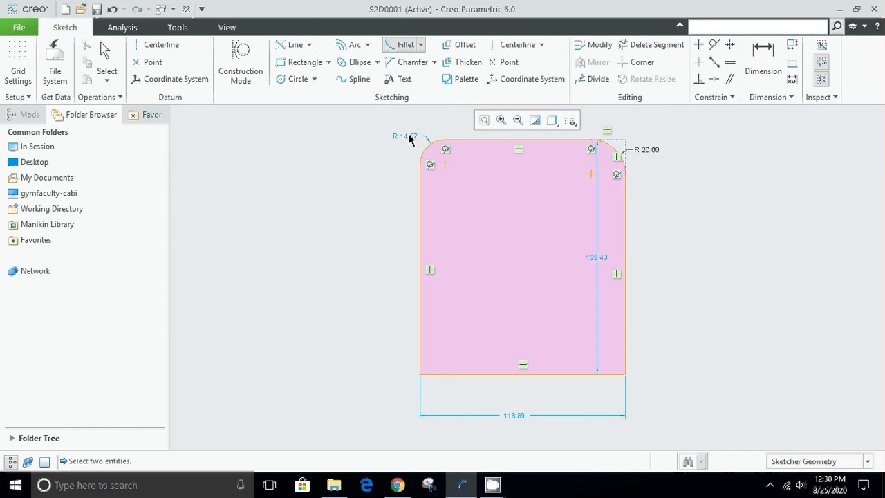
{"action": "left_click", "coordinate": [106, 54]}
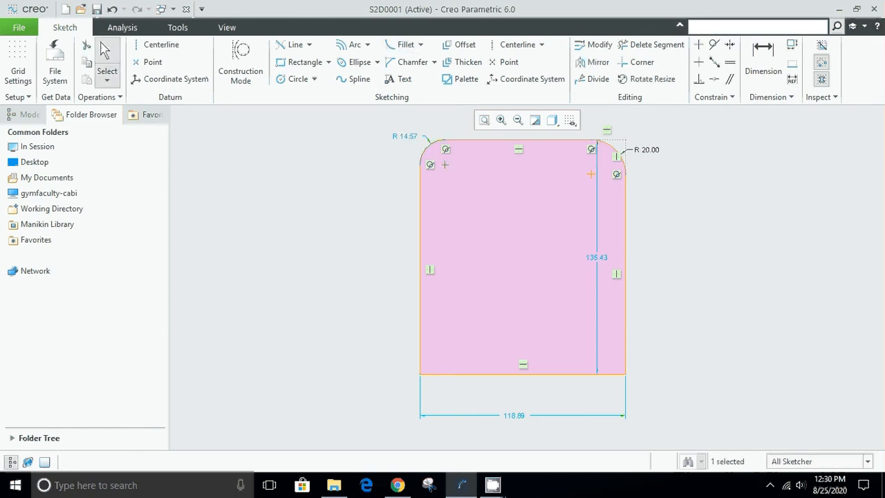
Step: Set the radius of the upper-left corner fillet to 25
{"action": "double_click", "coordinate": [407, 138]}
{"action": "type", "text": "25"}
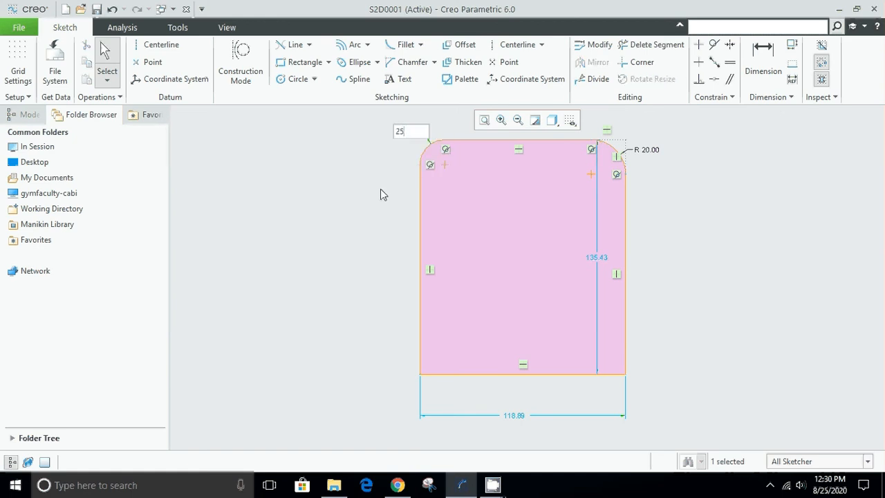
{"action": "key", "text": "Return"}
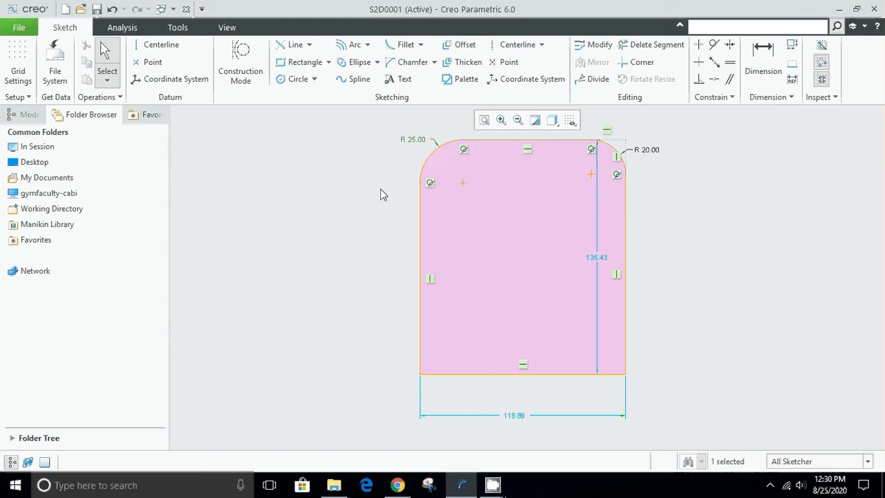
Step: Move both fillet radius dimensions farther away from their rounded corners
{"action": "left_click_drag", "start_coordinate": [412, 139], "coordinate": [366, 148]}
{"action": "left_click", "coordinate": [421, 44]}
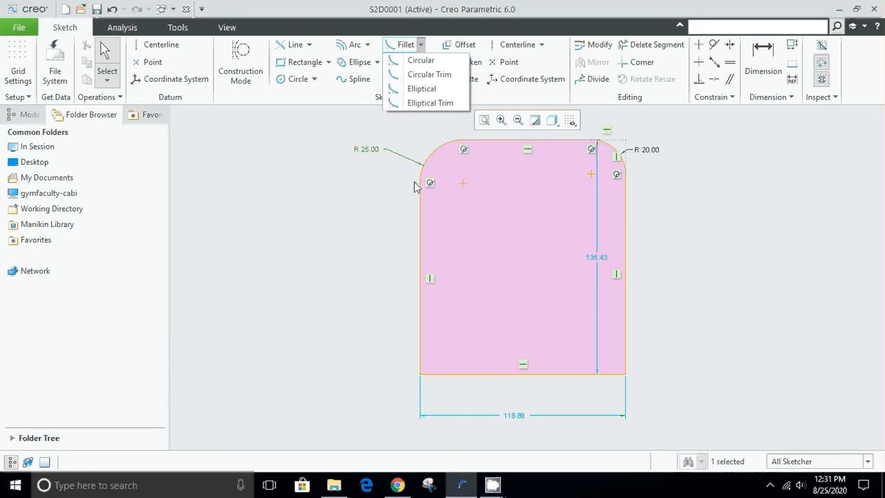
{"action": "left_click", "coordinate": [387, 196]}
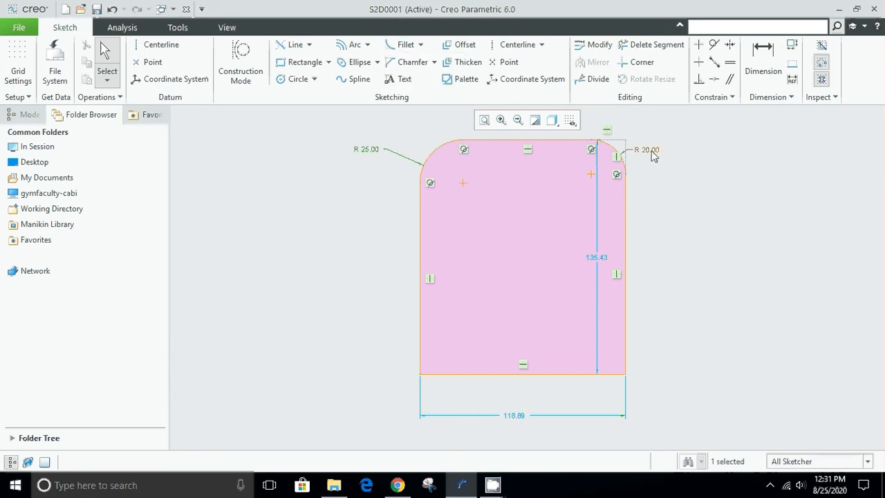
{"action": "mouse_move", "coordinate": [653, 155]}
{"action": "left_mouse_down"}
{"action": "mouse_move", "coordinate": [686, 150]}
{"action": "mouse_move", "coordinate": [695, 133]}
{"action": "mouse_move", "coordinate": [653, 142]}
{"action": "left_mouse_up"}
Step: Add an Elliptical fillet about 14.2 wide and 19.5 high between the rectangle's left and bottom edges
{"action": "left_click", "coordinate": [420, 46]}
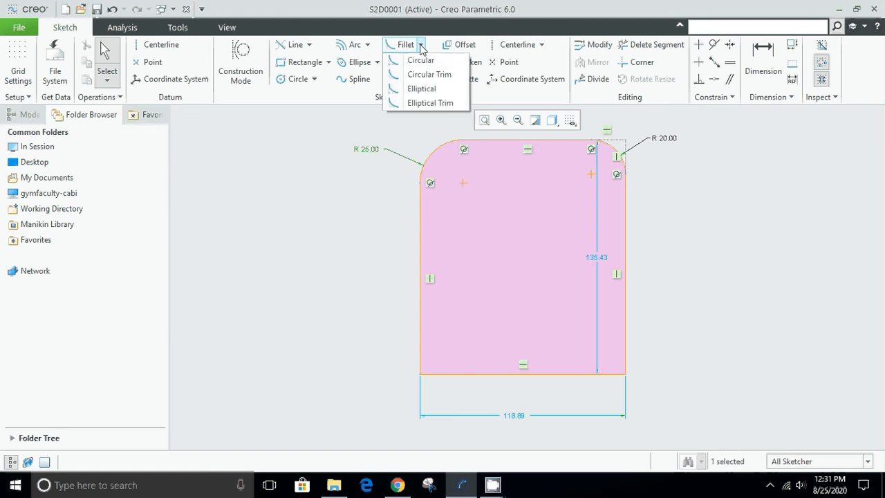
{"action": "left_click", "coordinate": [423, 90]}
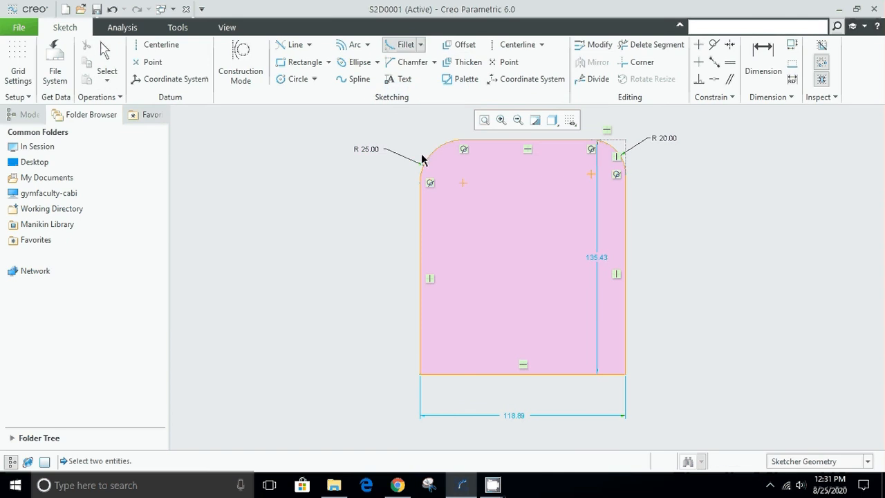
{"action": "left_click", "coordinate": [419, 341]}
{"action": "left_click", "coordinate": [445, 372]}
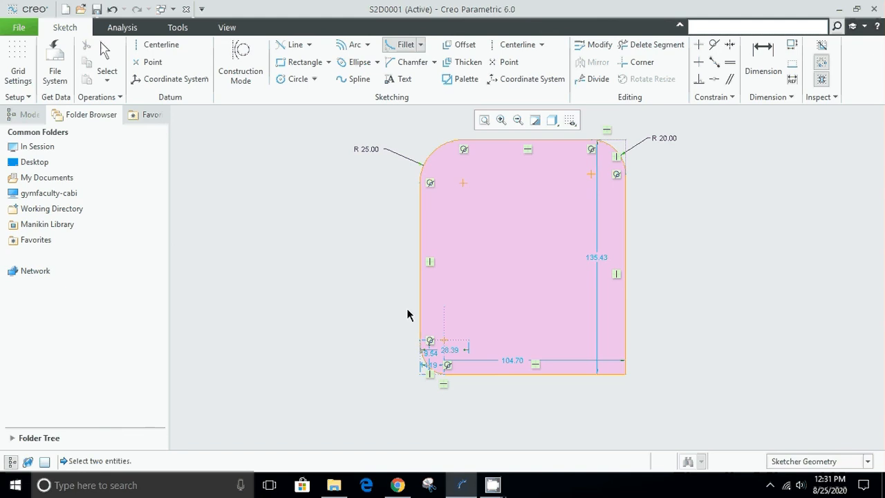
{"action": "middle_click", "coordinate": [410, 381]}
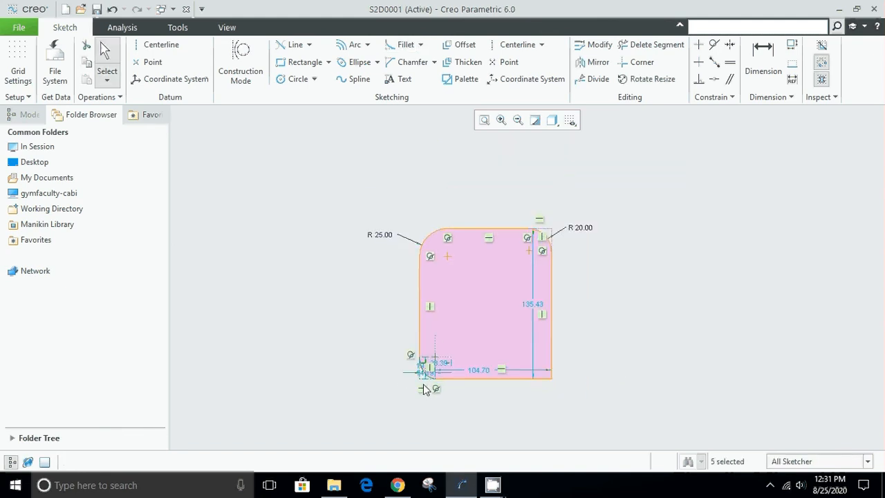
Step: Set the horizontal distance from the corner to the lower-left elliptical fillet's end to 10
{"action": "scroll", "coordinate": [427, 368], "scroll_direction": "up", "scroll_amount": 3}
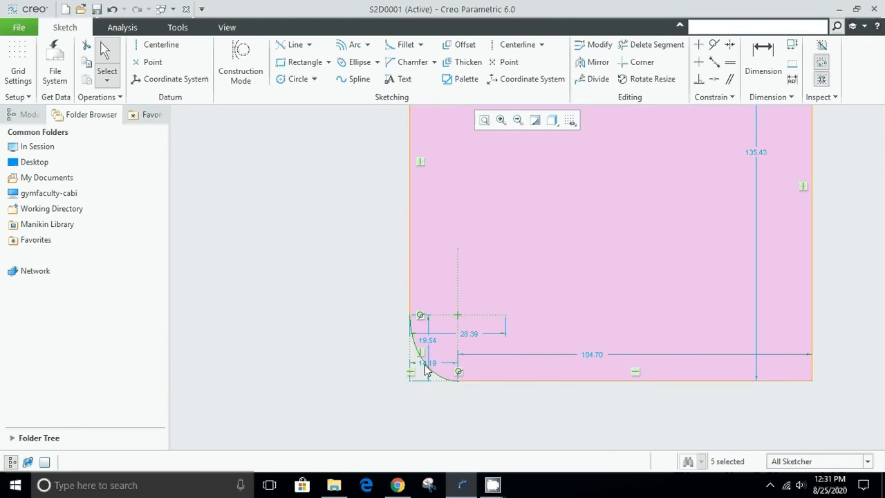
{"action": "scroll", "coordinate": [427, 371], "scroll_direction": "up", "scroll_amount": 3}
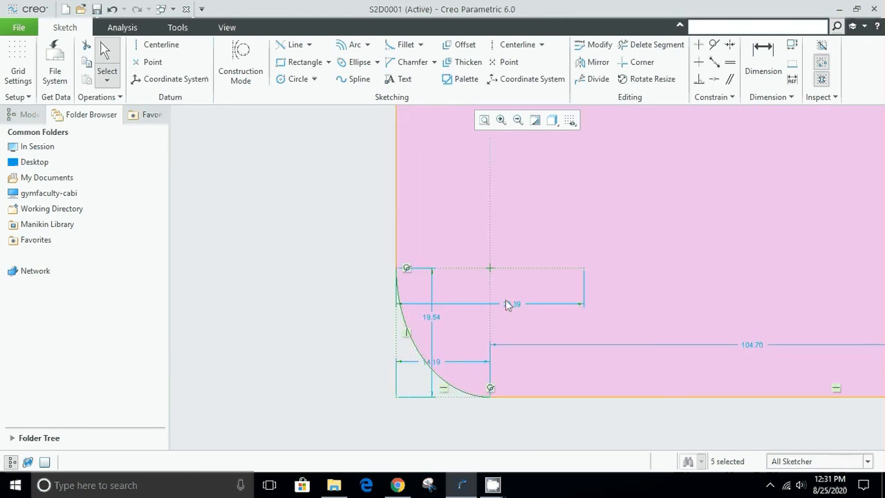
{"action": "double_click", "coordinate": [432, 365]}
{"action": "type", "text": "1"}
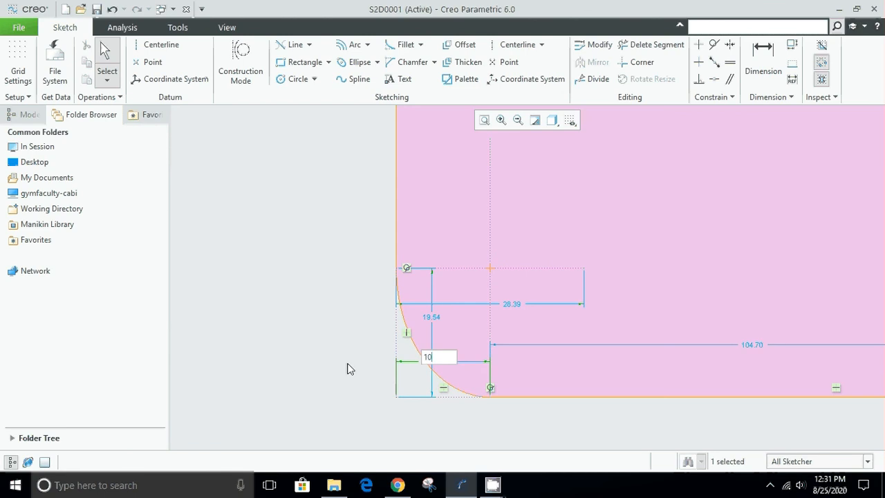
{"action": "type", "text": "0"}
{"action": "key", "text": "Return"}
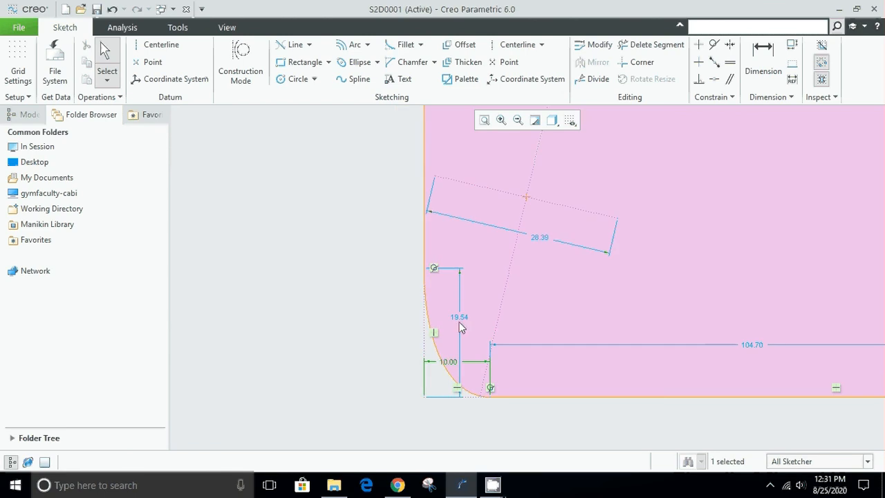
Step: Set the vertical distance from the corner to the lower-left elliptical fillet's end to 25
{"action": "double_click", "coordinate": [460, 318]}
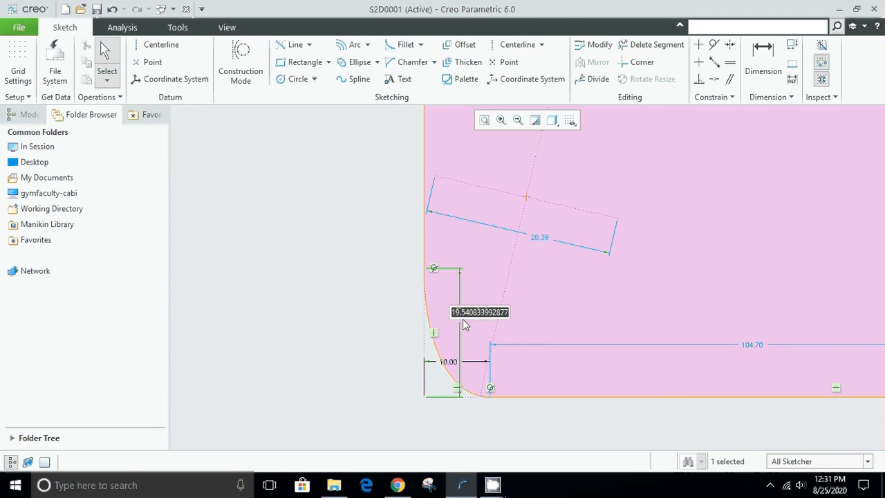
{"action": "type", "text": "25"}
{"action": "key", "text": "Return"}
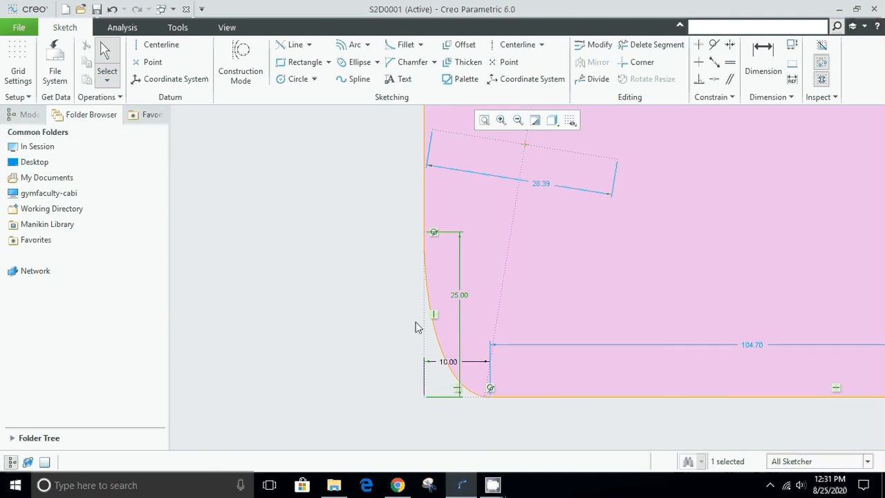
Step: Add an Elliptical Trim fillet with axes of about 7.9 by 20.1 between the rectangle's right and bottom edges
{"action": "scroll", "coordinate": [371, 280], "scroll_direction": "down", "scroll_amount": 1}
{"action": "scroll", "coordinate": [371, 279], "scroll_direction": "up", "scroll_amount": 2}
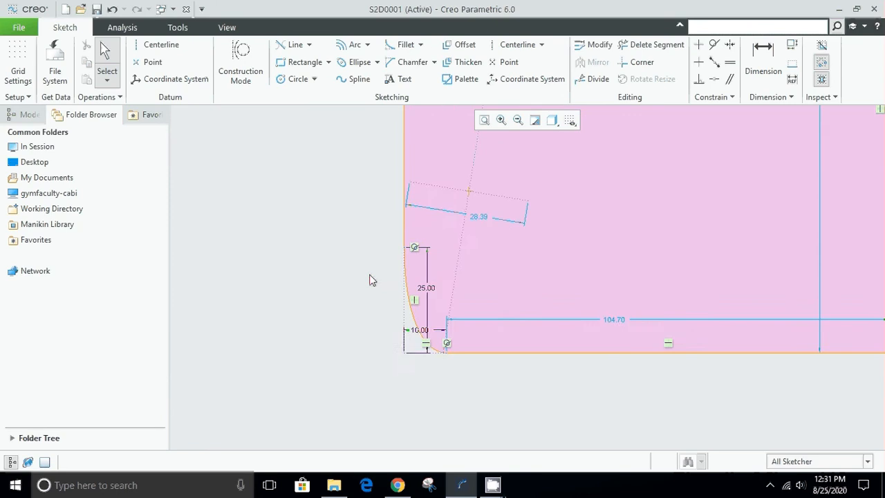
{"action": "left_click", "coordinate": [420, 44]}
{"action": "left_click", "coordinate": [422, 103]}
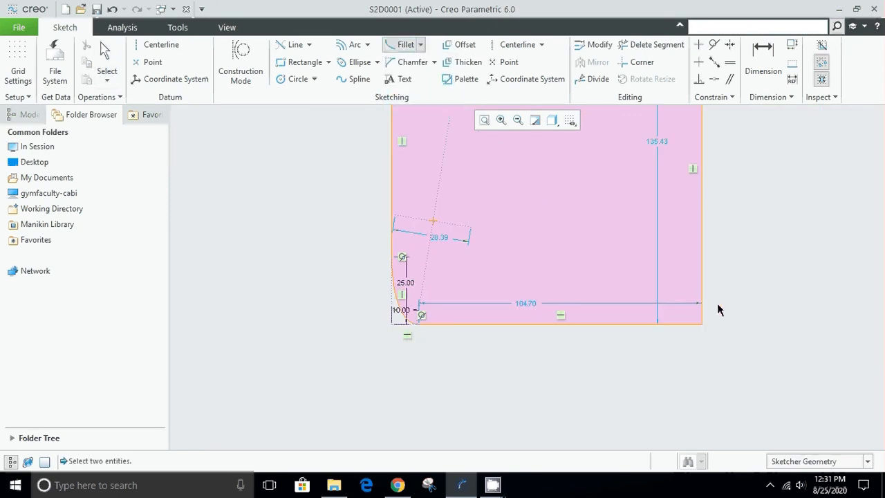
{"action": "scroll", "coordinate": [719, 303], "scroll_direction": "down", "scroll_amount": 2}
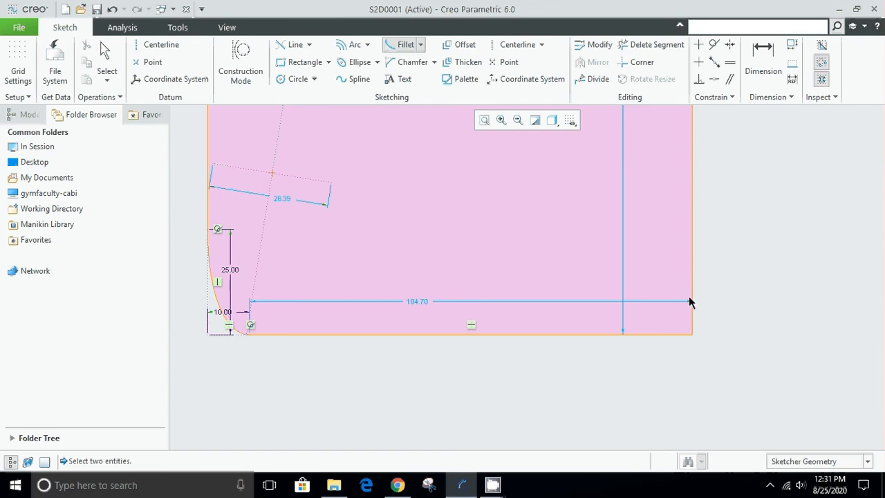
{"action": "left_click", "coordinate": [691, 301]}
{"action": "left_click", "coordinate": [675, 334]}
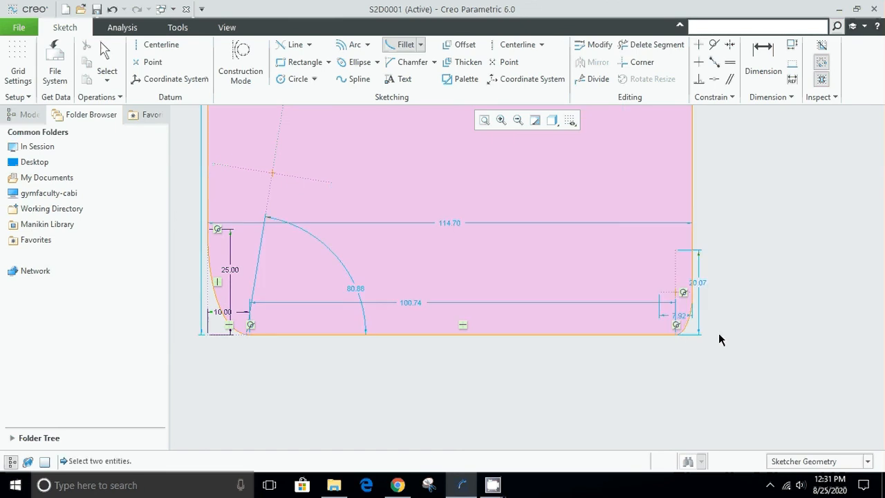
{"action": "middle_click", "coordinate": [743, 317]}
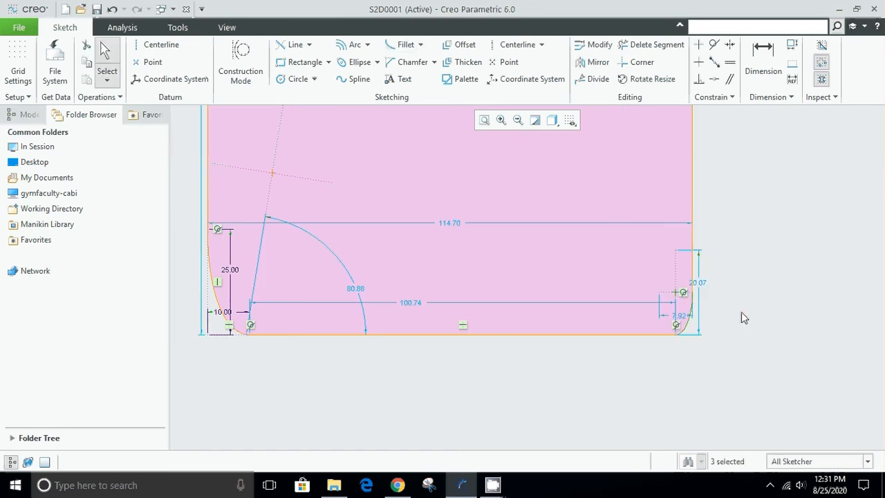
Step: Try to set the horizontal axis of the lower-right elliptical fillet to 15
{"action": "double_click", "coordinate": [683, 319]}
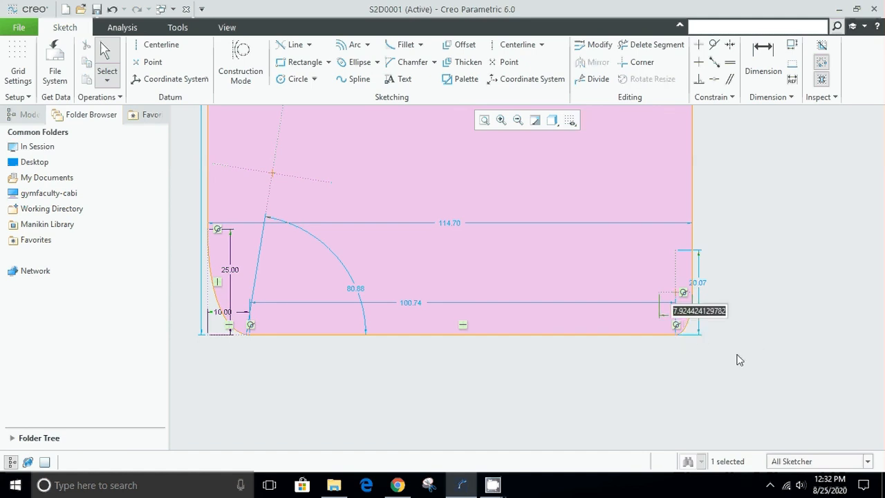
{"action": "type", "text": "15"}
{"action": "key", "text": "Return"}
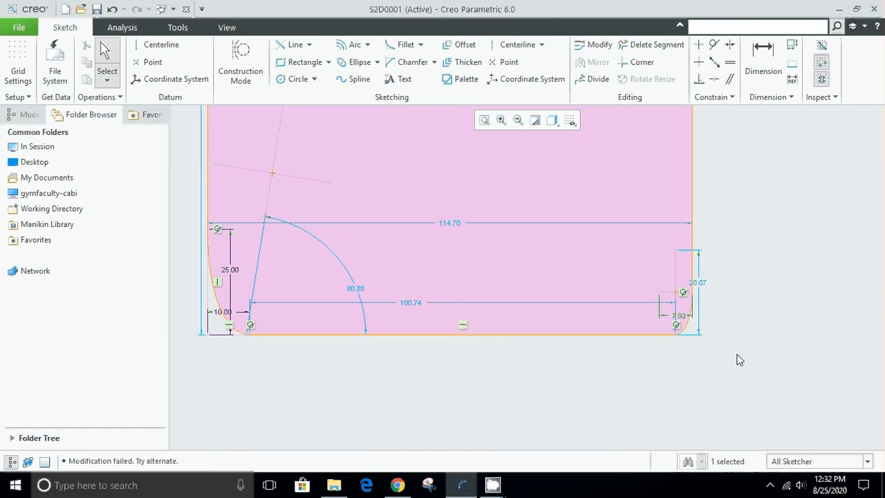
Step: Set the vertical axis of the lower-right elliptical fillet to 25
{"action": "scroll", "coordinate": [718, 338], "scroll_direction": "up", "scroll_amount": 1}
{"action": "scroll", "coordinate": [713, 337], "scroll_direction": "down", "scroll_amount": 1}
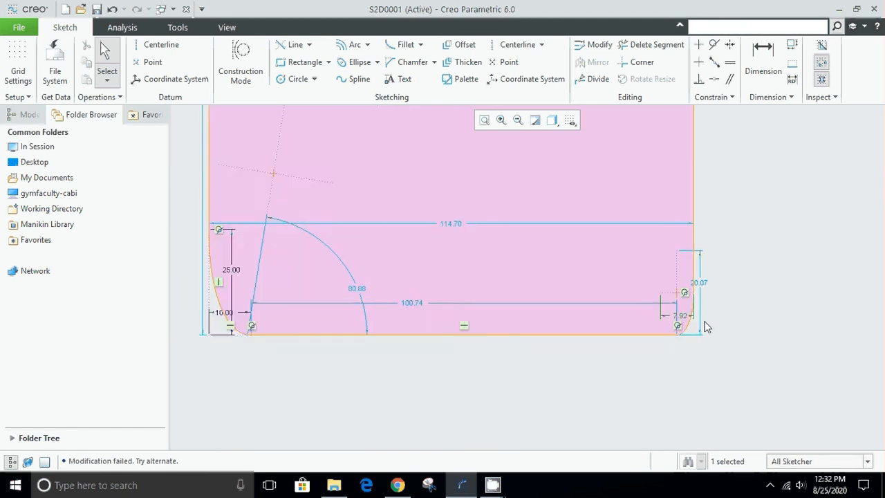
{"action": "scroll", "coordinate": [705, 322], "scroll_direction": "down", "scroll_amount": 3}
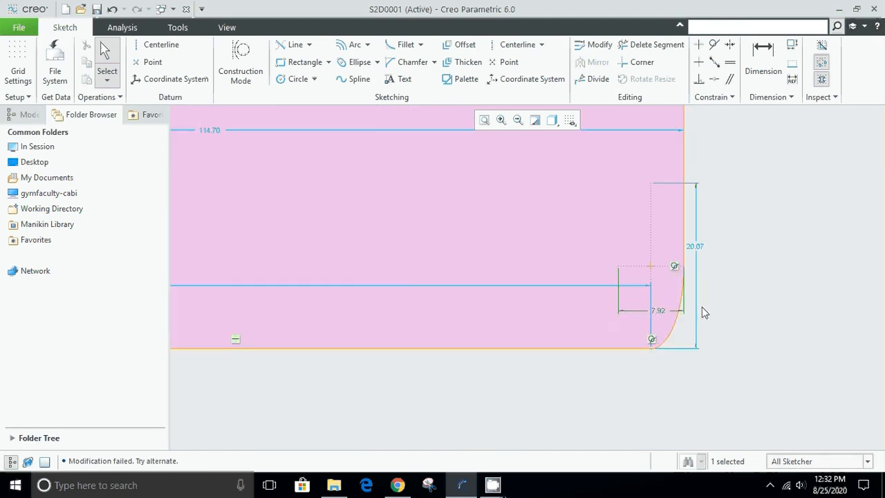
{"action": "left_click", "coordinate": [661, 312]}
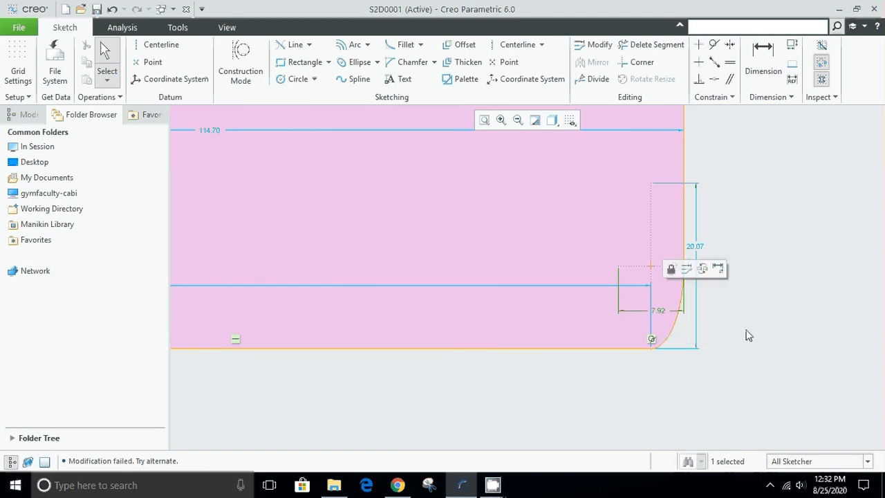
{"action": "double_click", "coordinate": [695, 247]}
{"action": "type", "text": "25"}
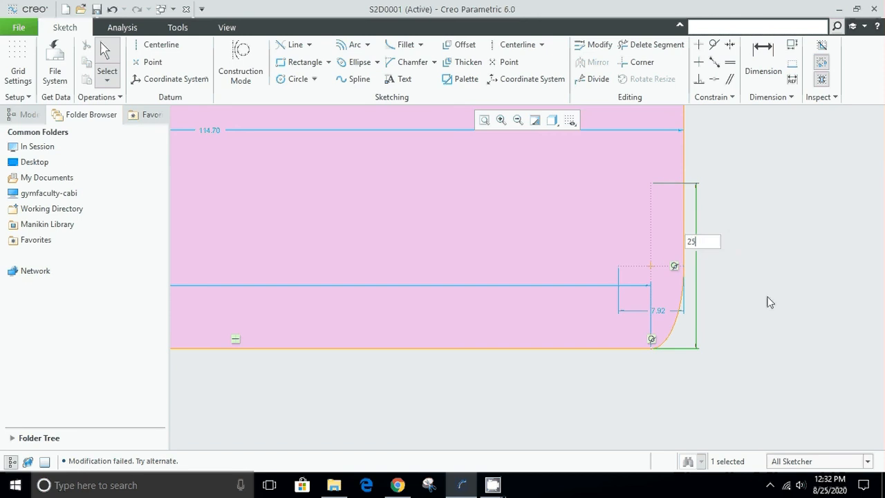
{"action": "key", "text": "Return"}
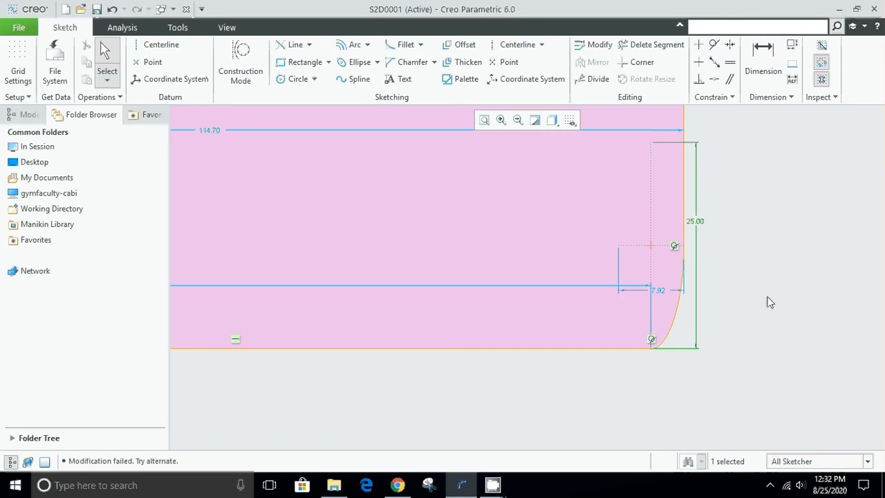
Step: Examine the horizontal dimensions of the two elliptical fillets at the rectangle's lower corners
{"action": "left_click", "coordinate": [660, 292]}
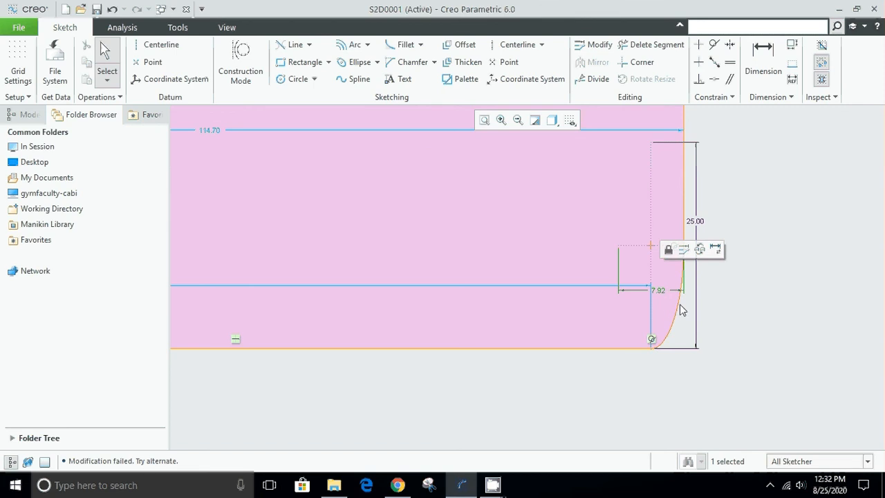
{"action": "scroll", "coordinate": [664, 293], "scroll_direction": "down", "scroll_amount": 4}
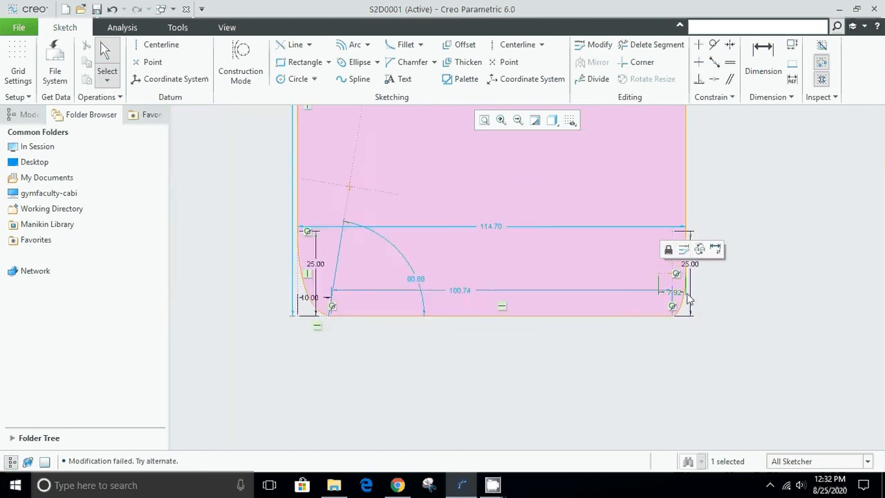
{"action": "left_click", "coordinate": [574, 364]}
{"action": "scroll", "coordinate": [385, 303], "scroll_direction": "up", "scroll_amount": 5}
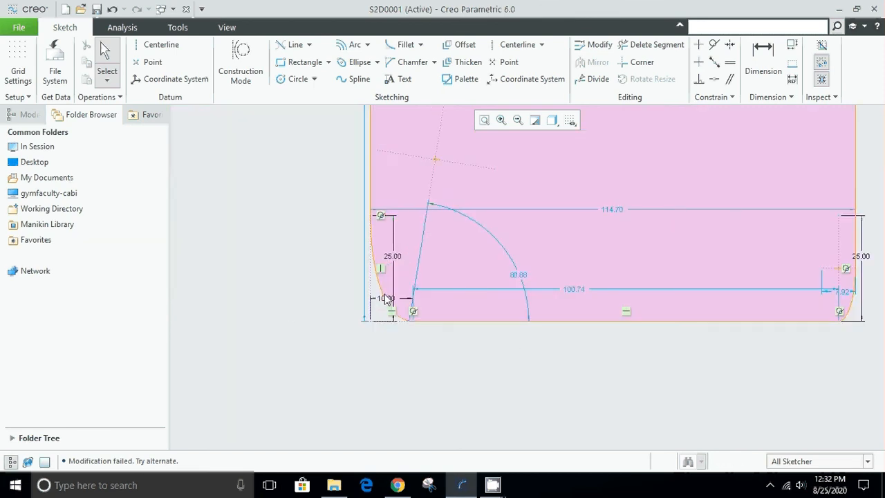
{"action": "left_click", "coordinate": [387, 302]}
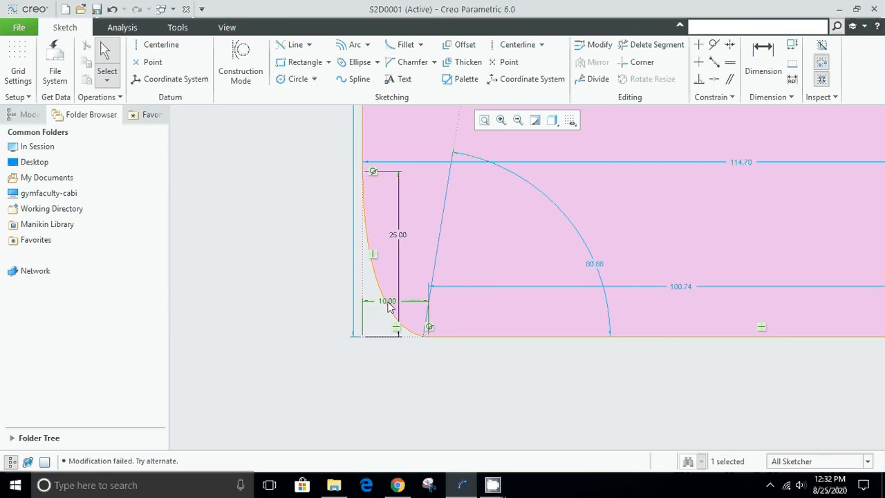
{"action": "left_click", "coordinate": [407, 363]}
{"action": "scroll", "coordinate": [460, 390], "scroll_direction": "down", "scroll_amount": 5}
{"action": "scroll", "coordinate": [727, 367], "scroll_direction": "up", "scroll_amount": 5}
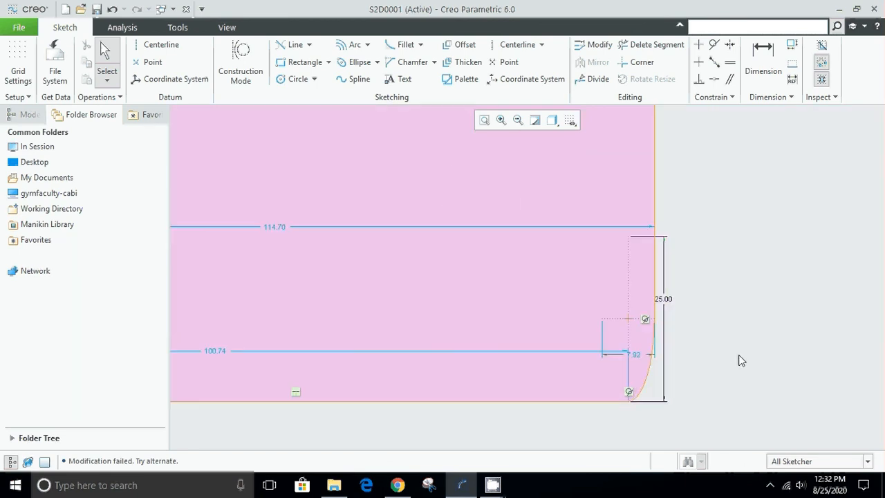
Step: Try again to set the lower-right elliptical fillet's horizontal axis to 15
{"action": "double_click", "coordinate": [638, 355]}
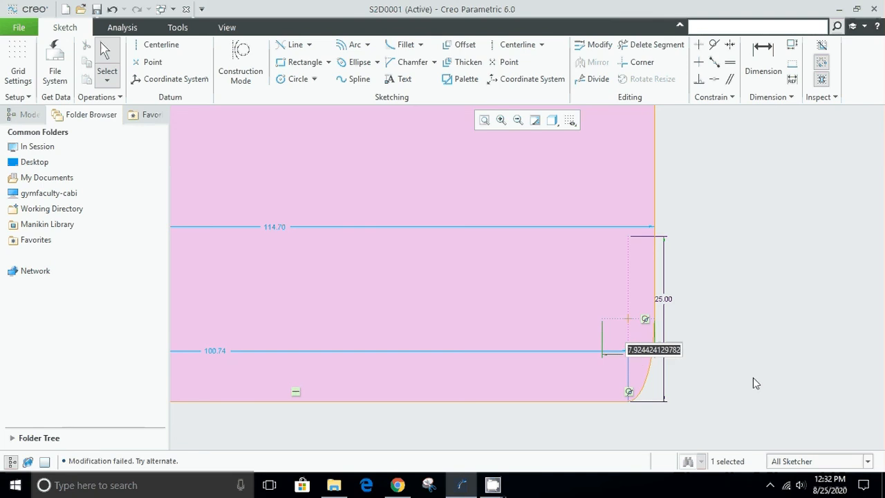
{"action": "type", "text": "15"}
{"action": "key", "text": "Return"}
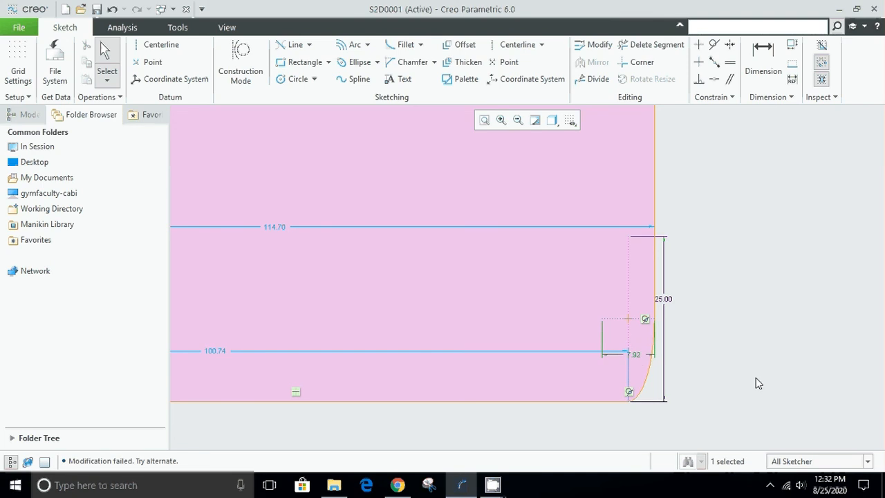
{"action": "scroll", "coordinate": [756, 378], "scroll_direction": "down", "scroll_amount": 3}
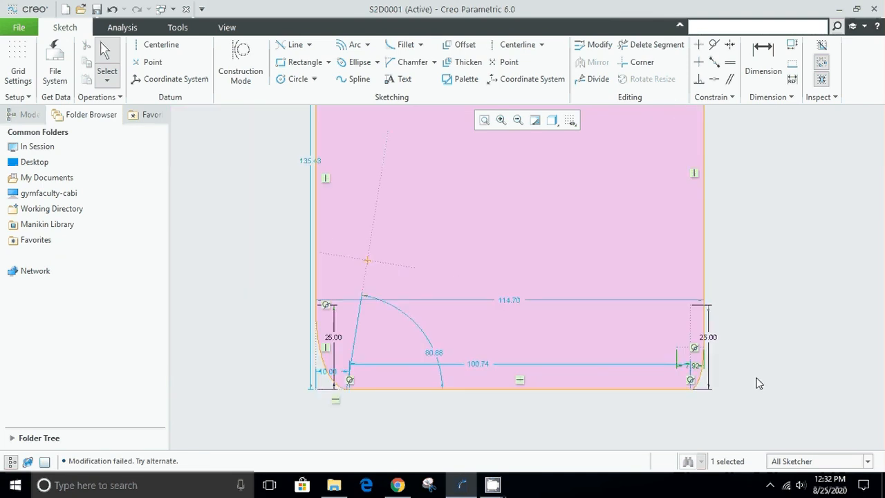
{"action": "left_click", "coordinate": [478, 365]}
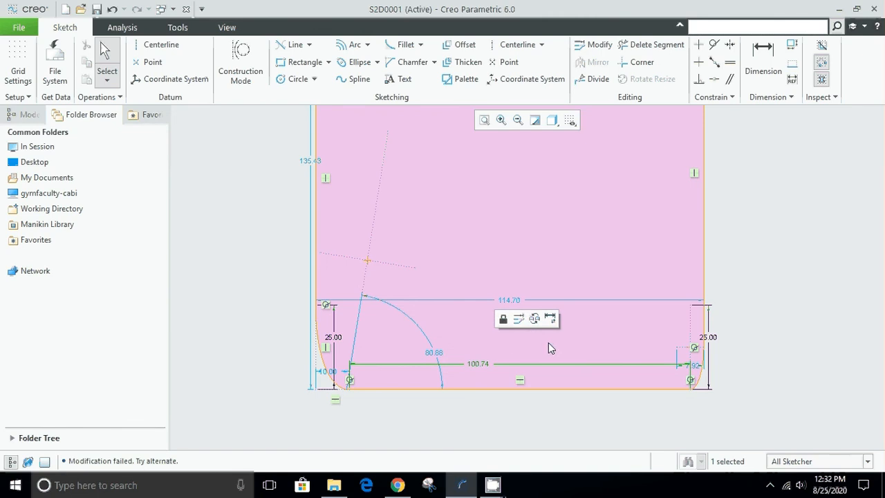
{"action": "left_click", "coordinate": [445, 411]}
{"action": "mouse_move", "coordinate": [493, 485]}
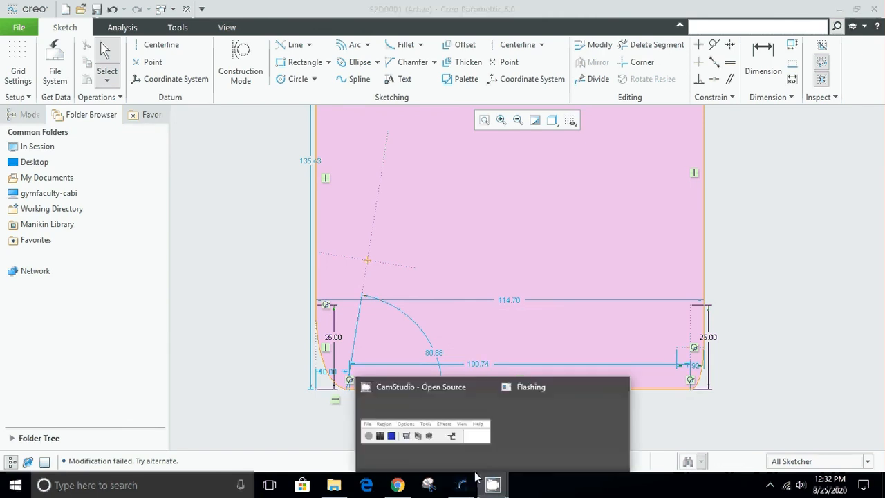
{"action": "left_click", "coordinate": [408, 436]}
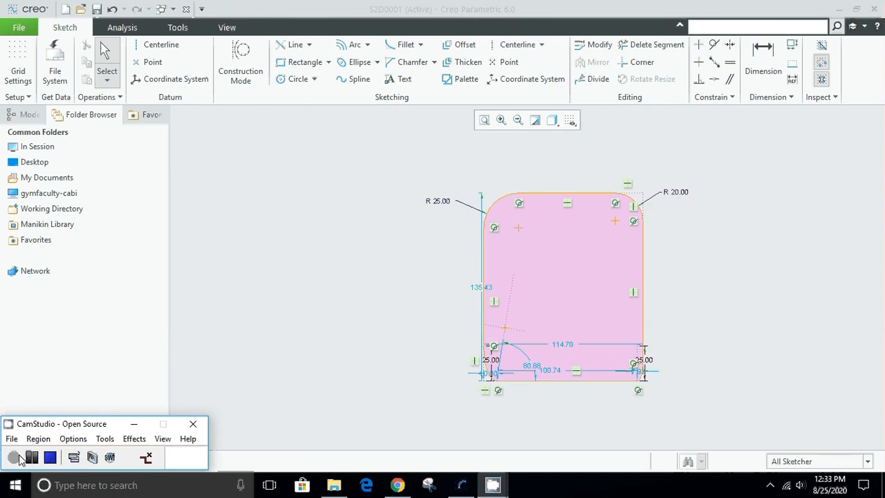
Step: Delete the entire filleted rectangle sketch with all its dimensions and constraints
{"action": "scroll", "coordinate": [642, 337], "scroll_direction": "up", "scroll_amount": 4}
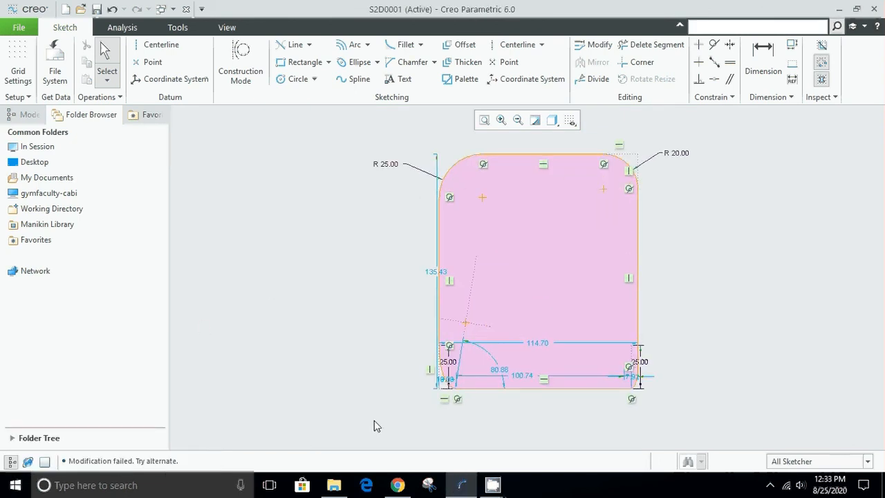
{"action": "mouse_move", "coordinate": [374, 420]}
{"action": "left_mouse_down"}
{"action": "mouse_move", "coordinate": [472, 329]}
{"action": "mouse_move", "coordinate": [753, 133]}
{"action": "left_mouse_up"}
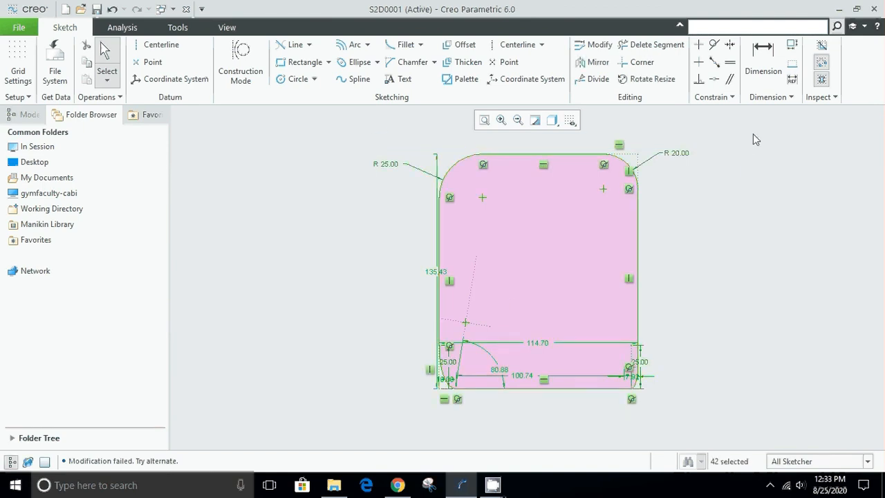
{"action": "key", "text": "Delete"}
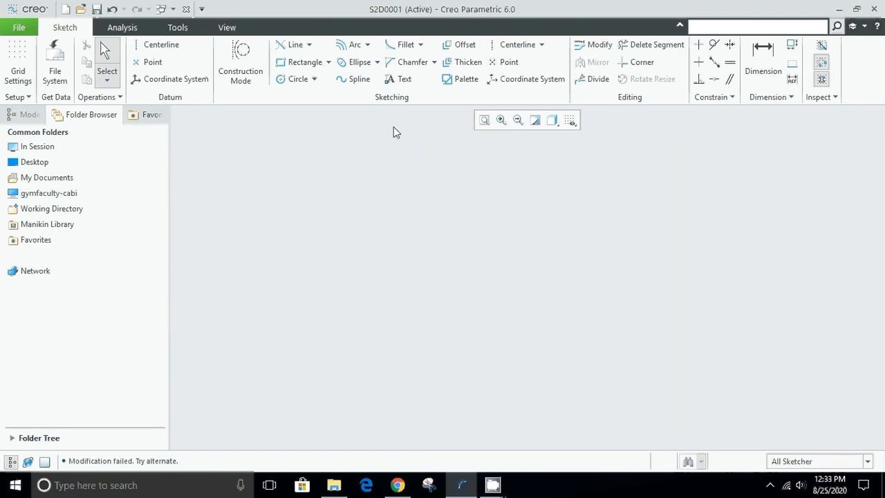
Step: Draw a rectangle about 131 wide and 120 high, and place its width and height dimensions outside the outline
{"action": "left_click", "coordinate": [305, 63]}
{"action": "left_click", "coordinate": [384, 387]}
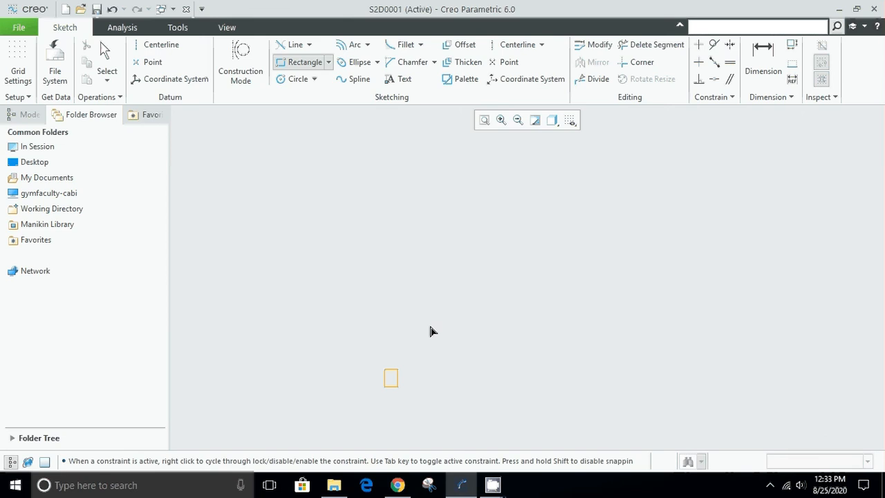
{"action": "left_click", "coordinate": [612, 178]}
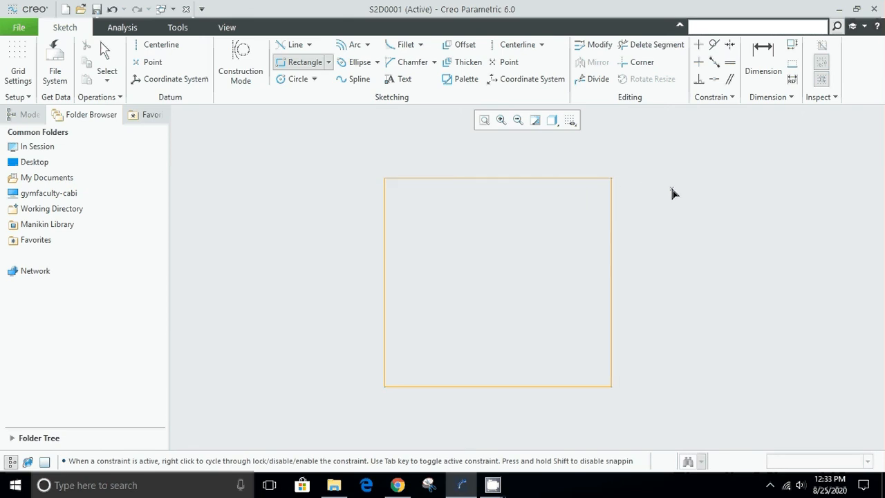
{"action": "middle_click", "coordinate": [673, 193]}
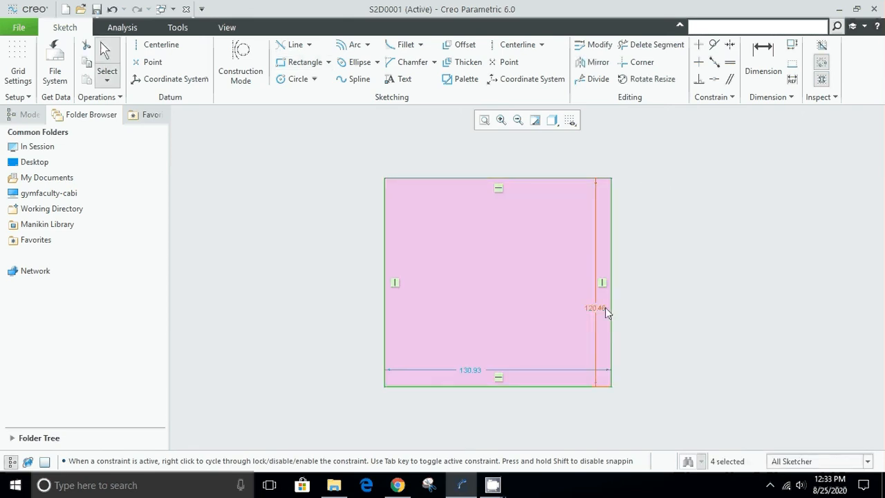
{"action": "left_click_drag", "start_coordinate": [605, 307], "coordinate": [359, 293]}
{"action": "left_click_drag", "start_coordinate": [478, 372], "coordinate": [501, 417]}
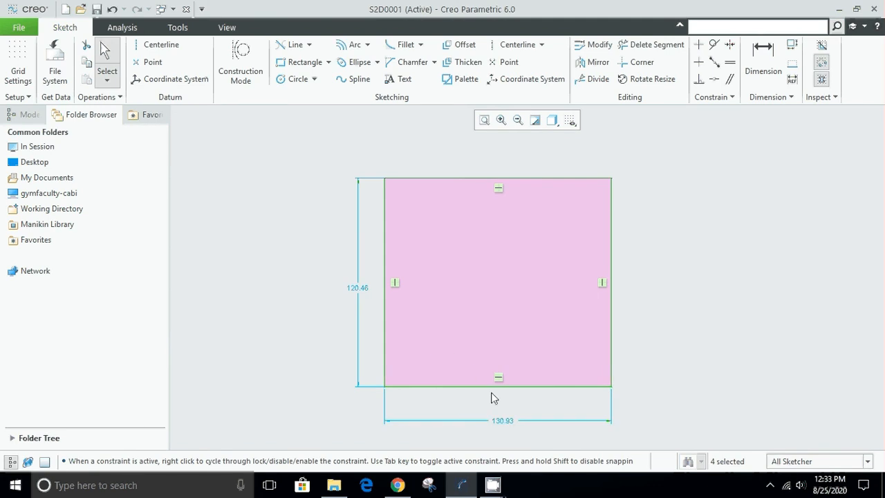
{"action": "left_click", "coordinate": [484, 120]}
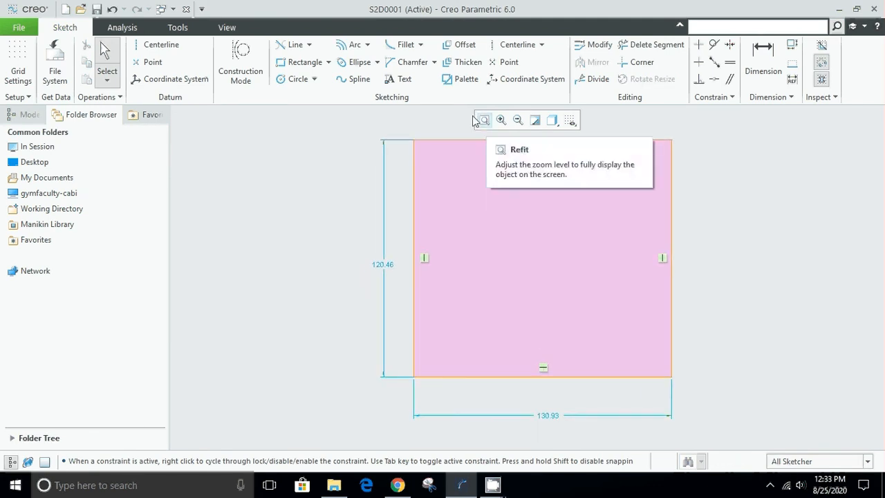
Step: Chamfer the rectangle's two upper corners with construction lines, about 13 by 19 on the left and 7 by 14 on the right
{"action": "left_click", "coordinate": [433, 62]}
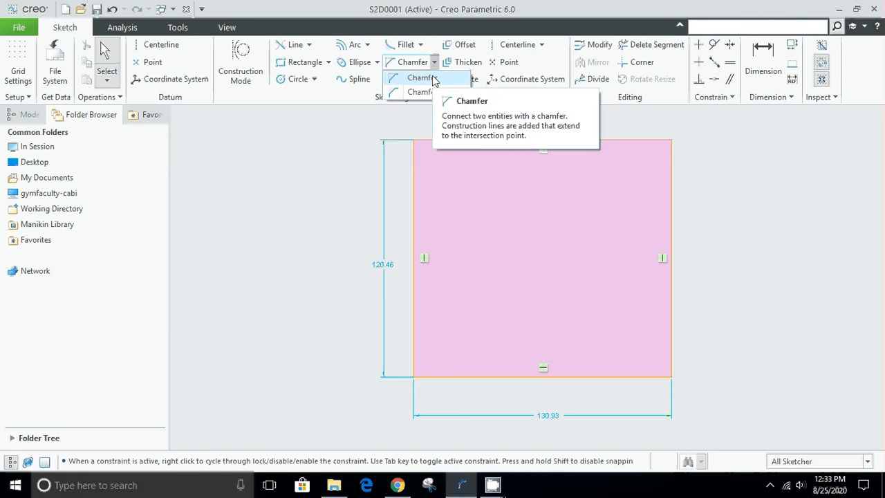
{"action": "left_click", "coordinate": [434, 79]}
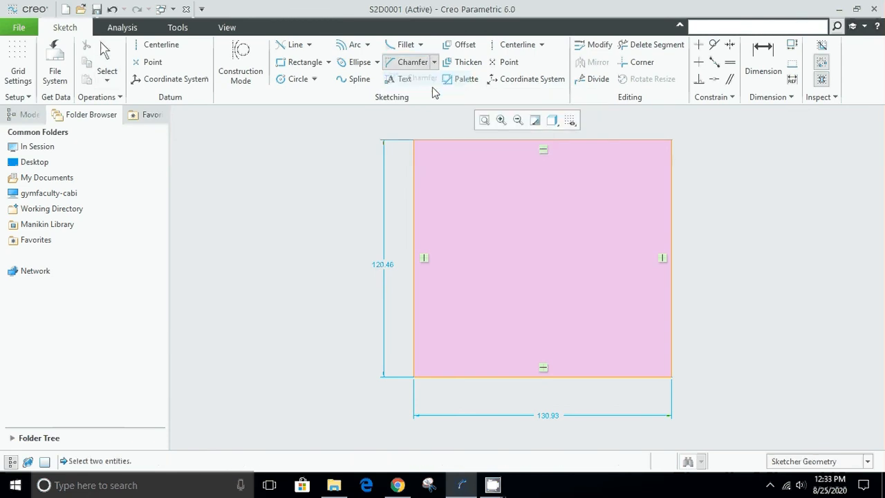
{"action": "left_click", "coordinate": [441, 140]}
{"action": "left_click", "coordinate": [416, 182]}
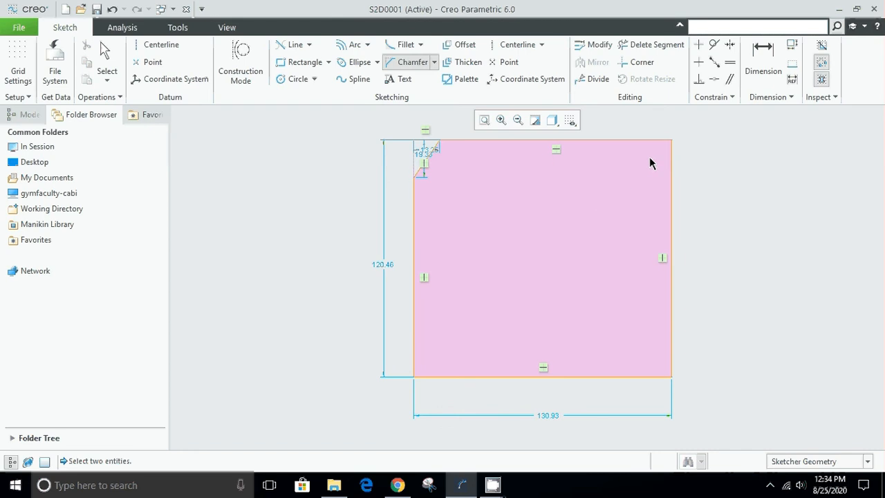
{"action": "left_click", "coordinate": [672, 168]}
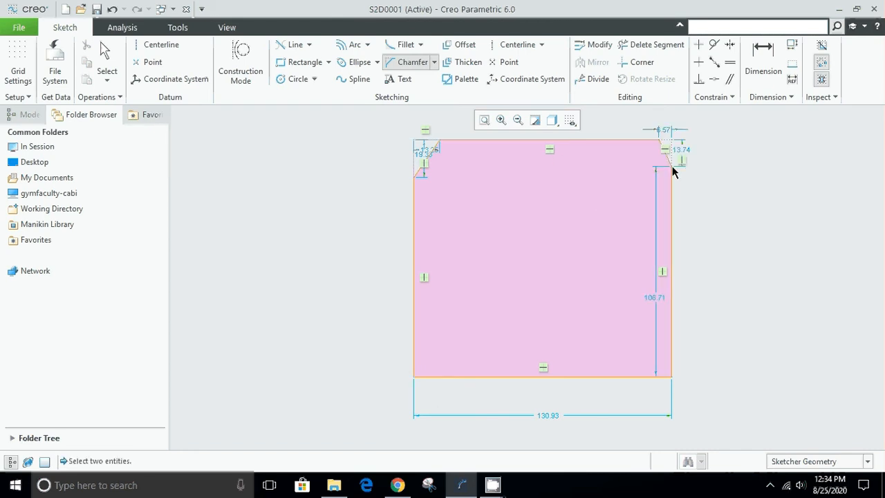
{"action": "middle_click", "coordinate": [717, 193]}
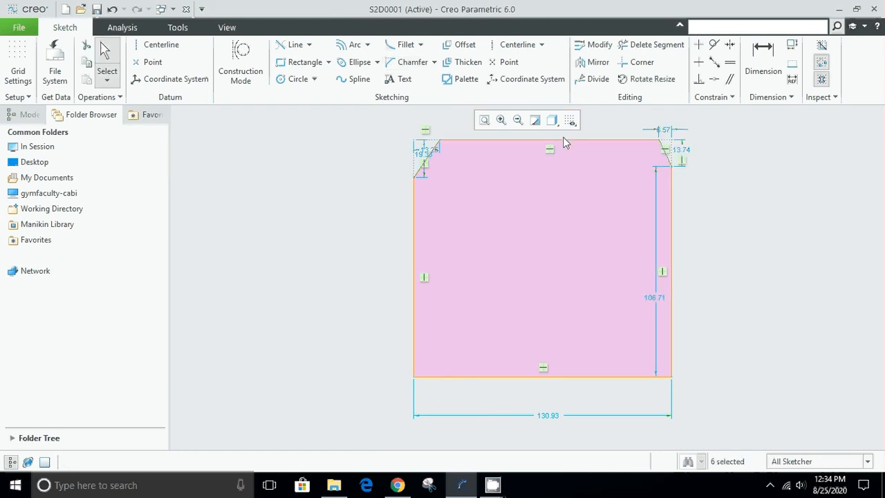
Step: Chamfer the rectangle's lower-left corner with Chamfer Trim
{"action": "left_click", "coordinate": [434, 62]}
{"action": "left_click", "coordinate": [421, 77]}
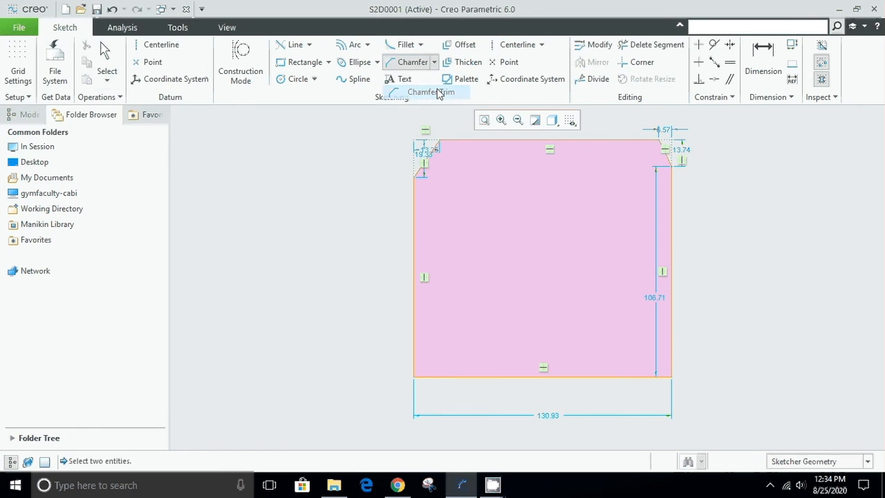
{"action": "left_click", "coordinate": [415, 334]}
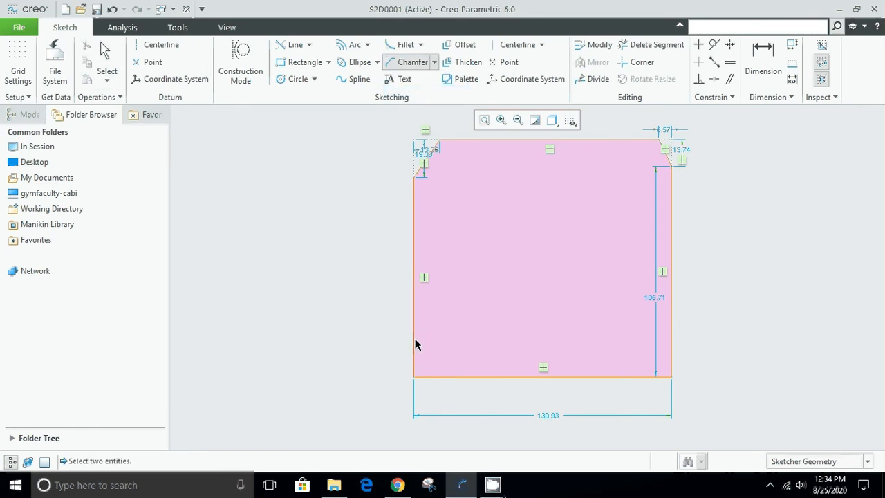
{"action": "left_click", "coordinate": [458, 377]}
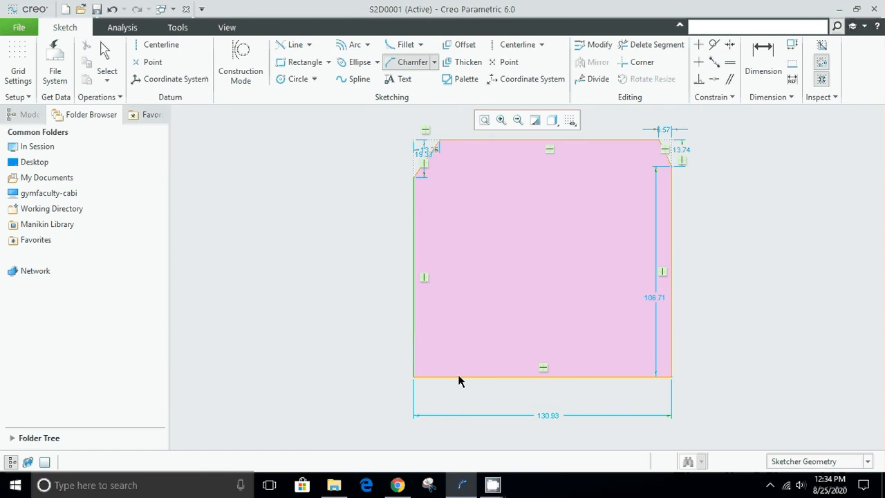
{"action": "middle_click", "coordinate": [463, 168]}
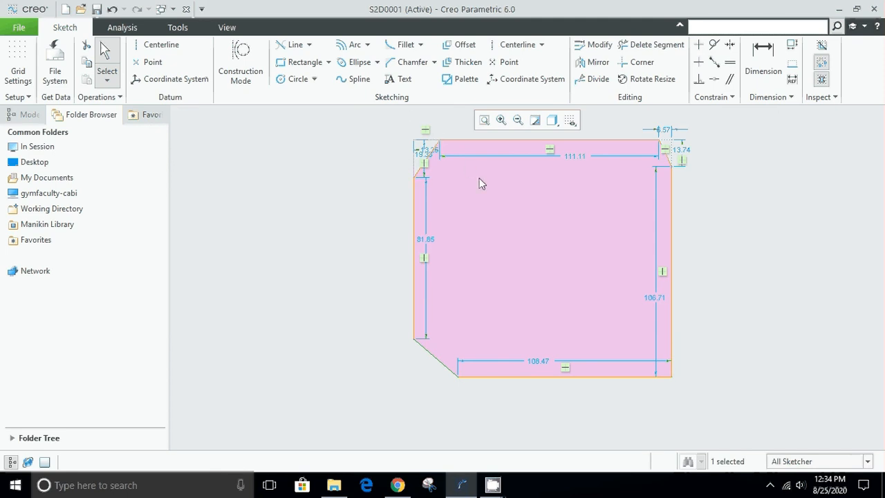
Step: Set the upper-left chamfer to 10 by 10 and move its dimensions outside the outline
{"action": "scroll", "coordinate": [482, 149], "scroll_direction": "down", "scroll_amount": 5}
{"action": "scroll", "coordinate": [483, 145], "scroll_direction": "up", "scroll_amount": 6}
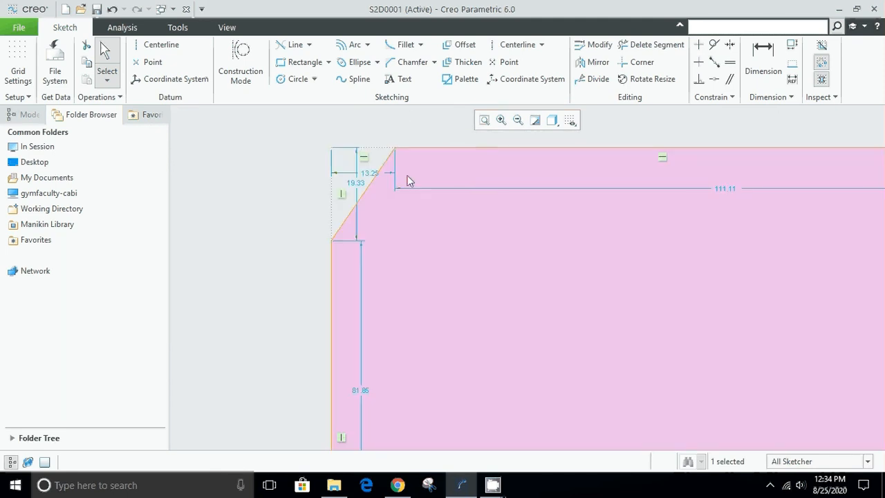
{"action": "double_click", "coordinate": [357, 186]}
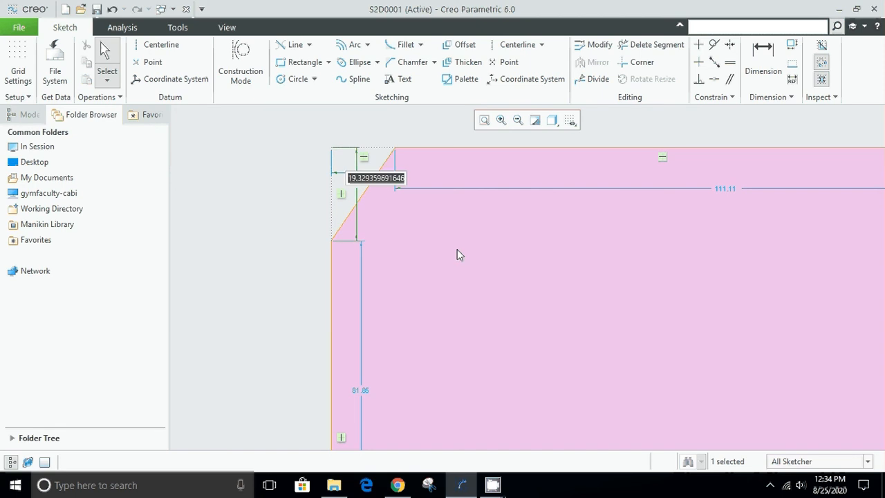
{"action": "type", "text": "10"}
{"action": "key", "text": "Return"}
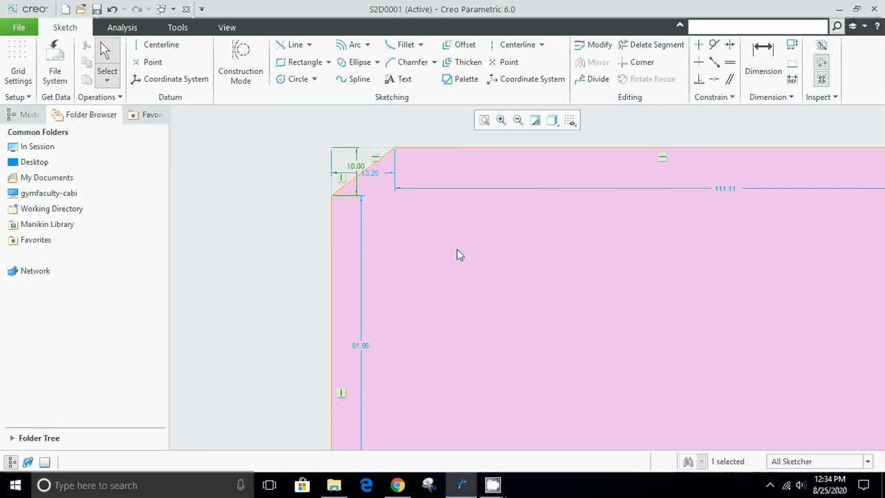
{"action": "double_click", "coordinate": [373, 173]}
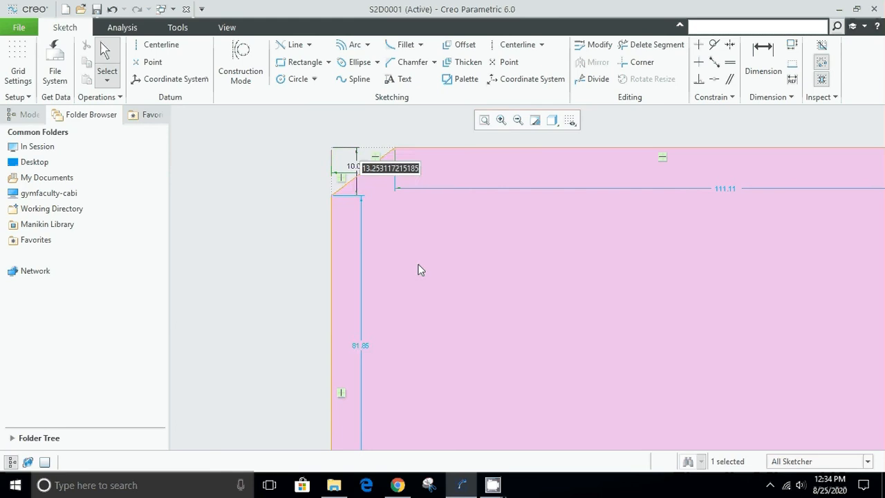
{"action": "type", "text": "10"}
{"action": "key", "text": "Return"}
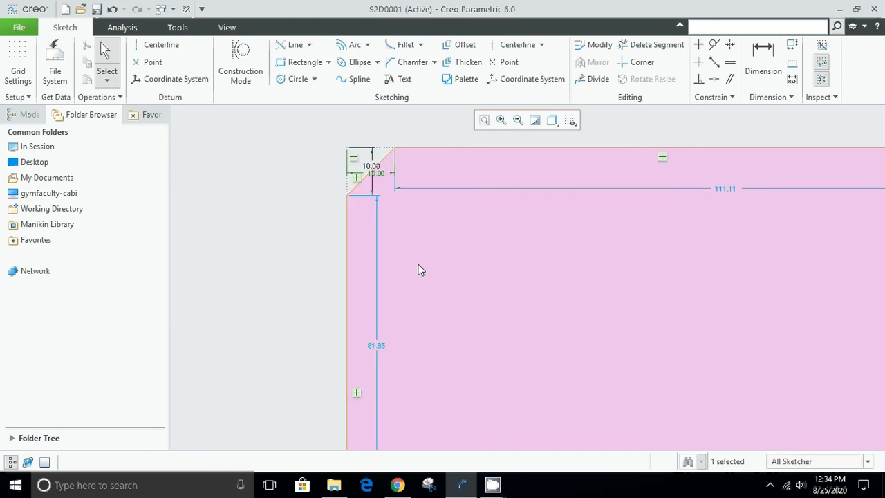
{"action": "scroll", "coordinate": [418, 270], "scroll_direction": "down", "scroll_amount": 1}
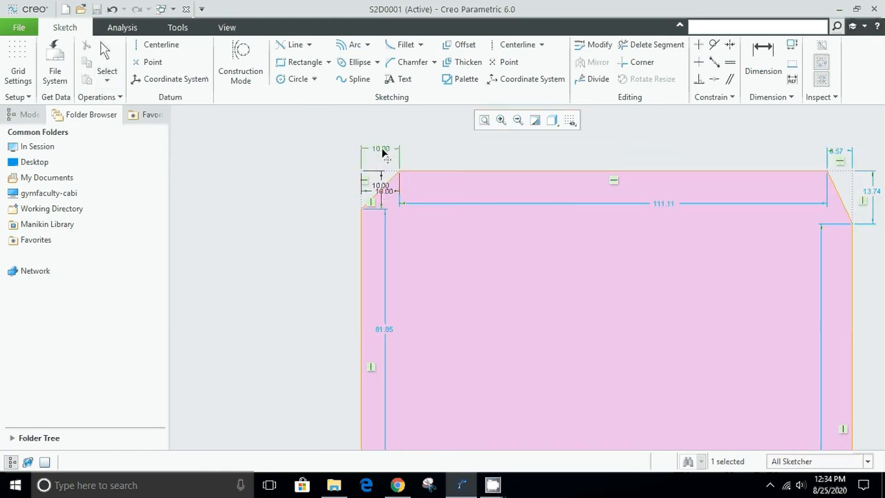
{"action": "left_click_drag", "start_coordinate": [384, 192], "coordinate": [338, 192]}
Step: Set both the horizontal and vertical lengths of the upper-right chamfer to 20
{"action": "scroll", "coordinate": [410, 296], "scroll_direction": "down", "scroll_amount": 3}
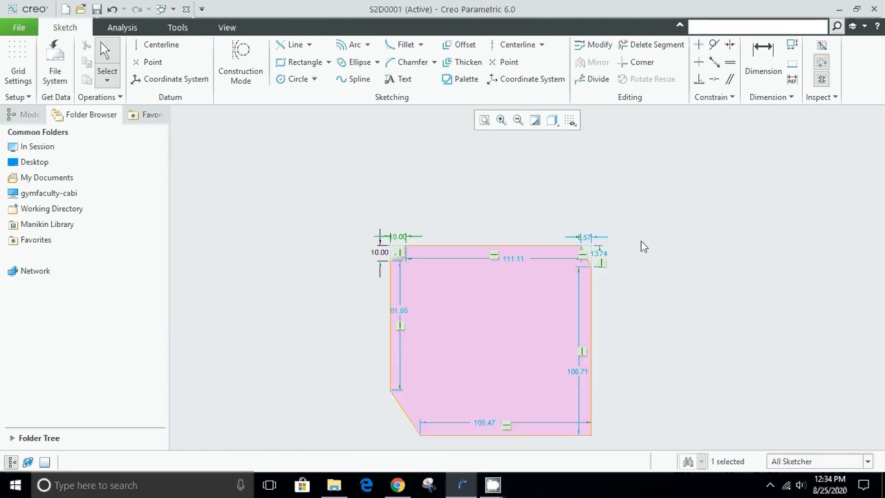
{"action": "scroll", "coordinate": [641, 247], "scroll_direction": "up", "scroll_amount": 3}
{"action": "double_click", "coordinate": [532, 235]}
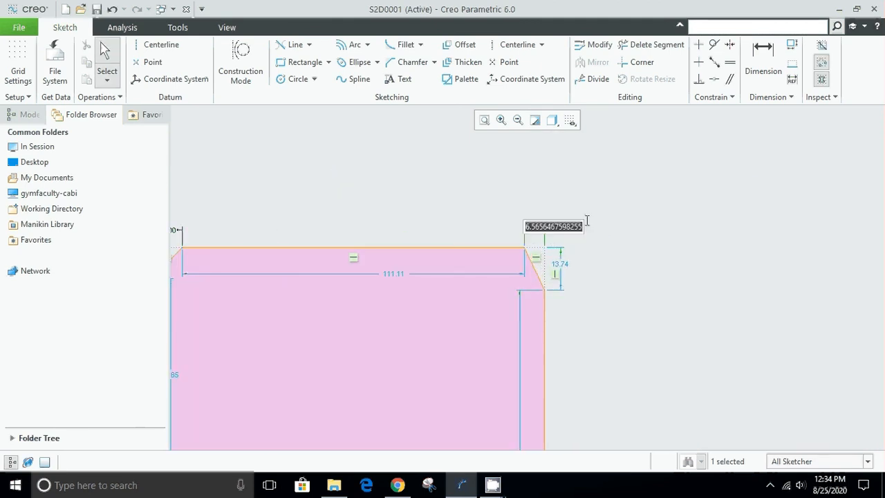
{"action": "type", "text": "20"}
{"action": "key", "text": "Return"}
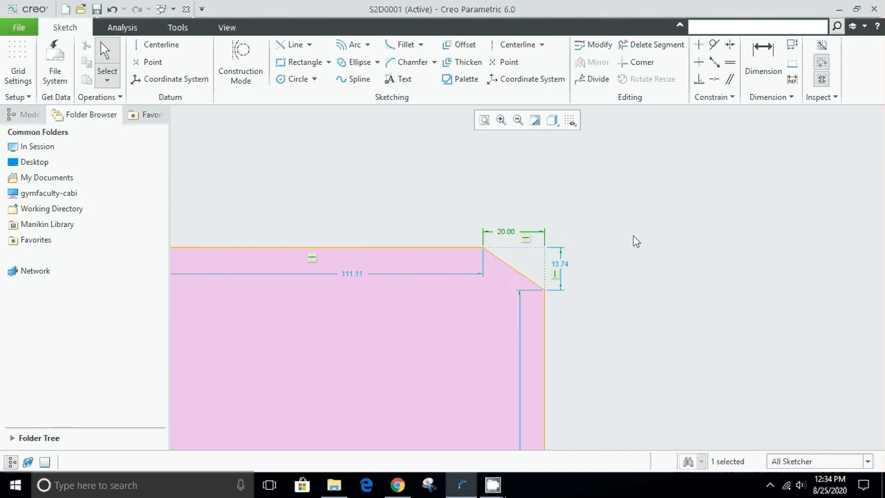
{"action": "double_click", "coordinate": [566, 271]}
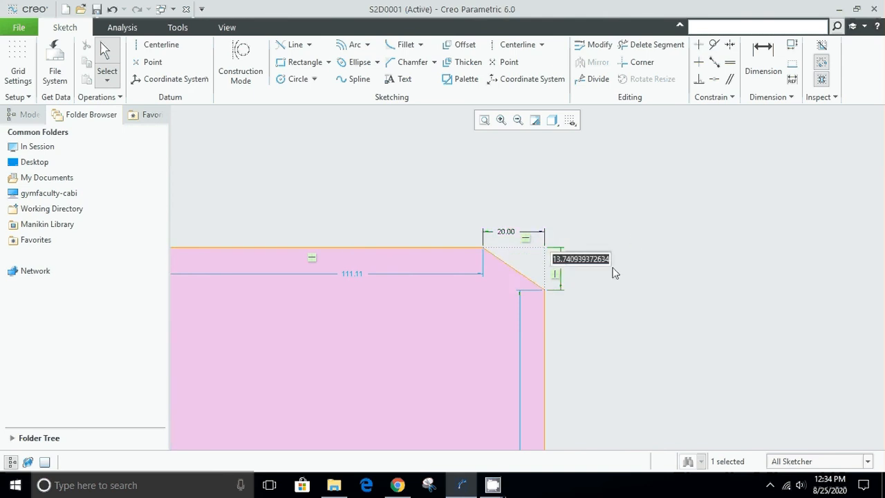
{"action": "type", "text": "20"}
{"action": "key", "text": "Return"}
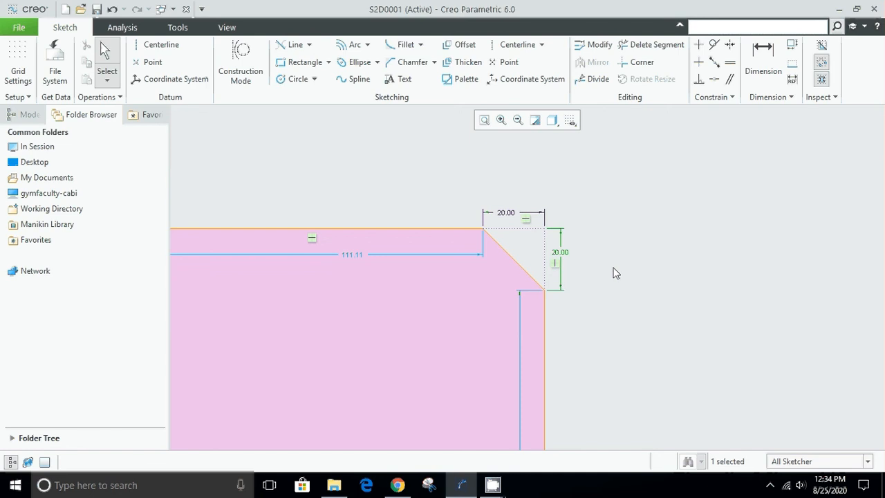
Step: Place the sketch text "test 1" inside the chamfered rectangle, using font3d and a height of about 27
{"action": "scroll", "coordinate": [619, 282], "scroll_direction": "down", "scroll_amount": 1}
{"action": "scroll", "coordinate": [618, 280], "scroll_direction": "down", "scroll_amount": 1}
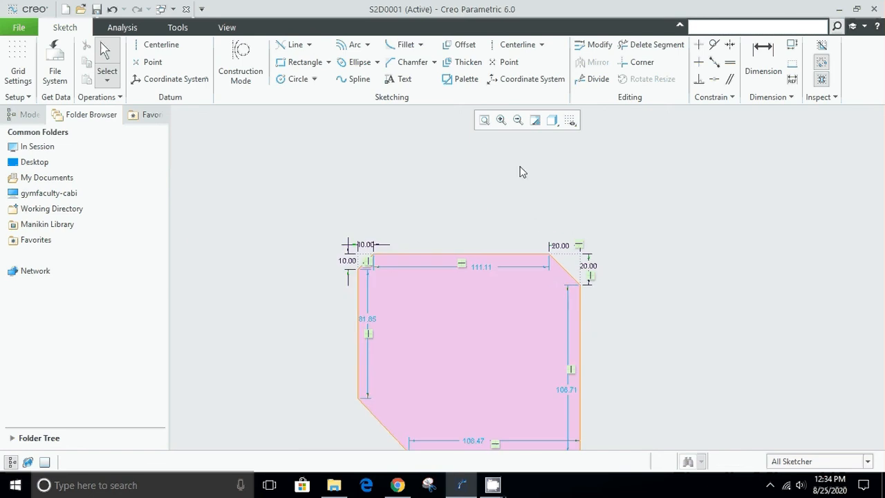
{"action": "left_click", "coordinate": [485, 120]}
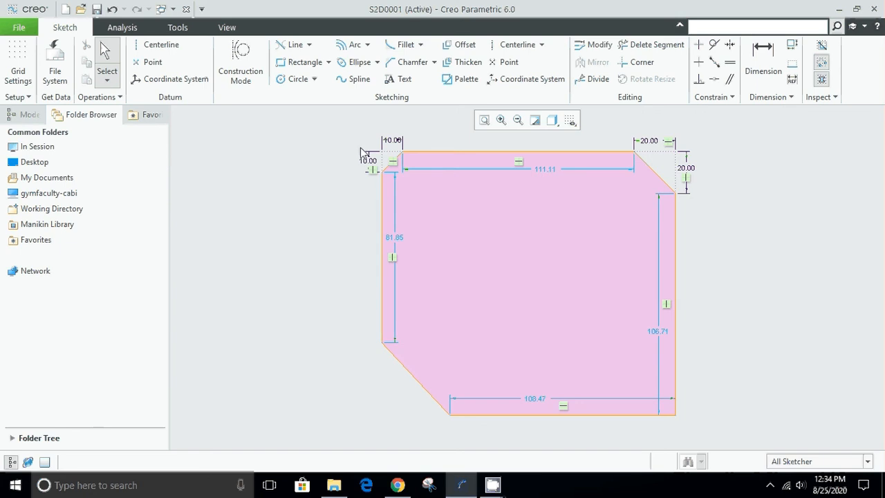
{"action": "left_click", "coordinate": [405, 80]}
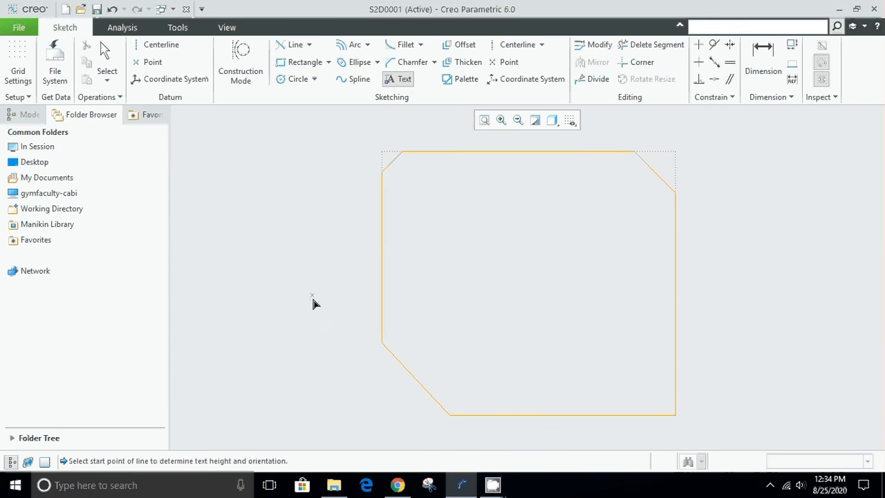
{"action": "left_click", "coordinate": [421, 301]}
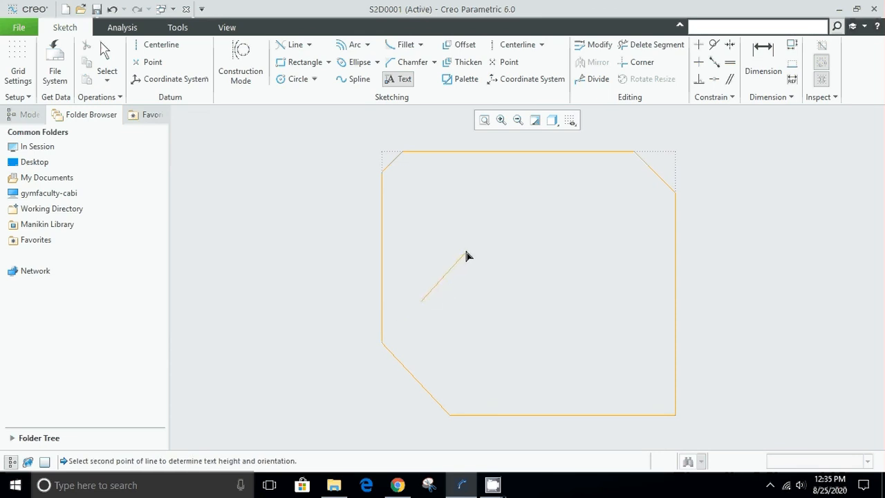
{"action": "left_click", "coordinate": [424, 249]}
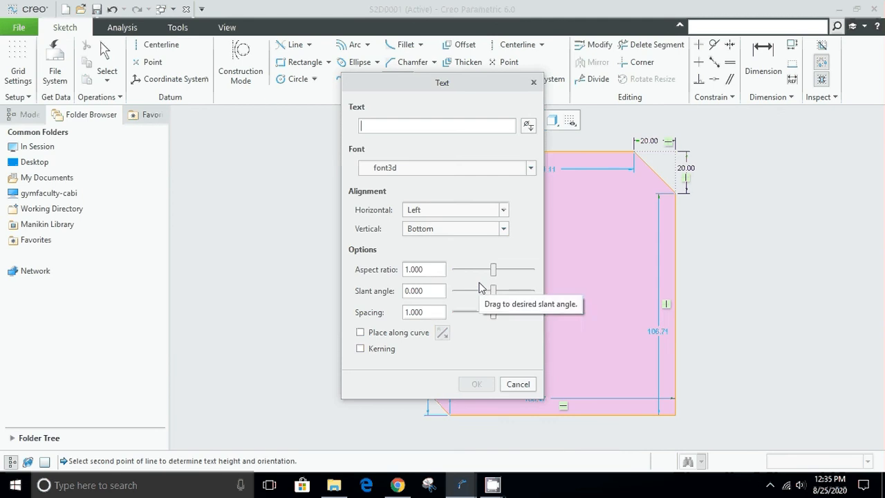
{"action": "type", "text": "test"}
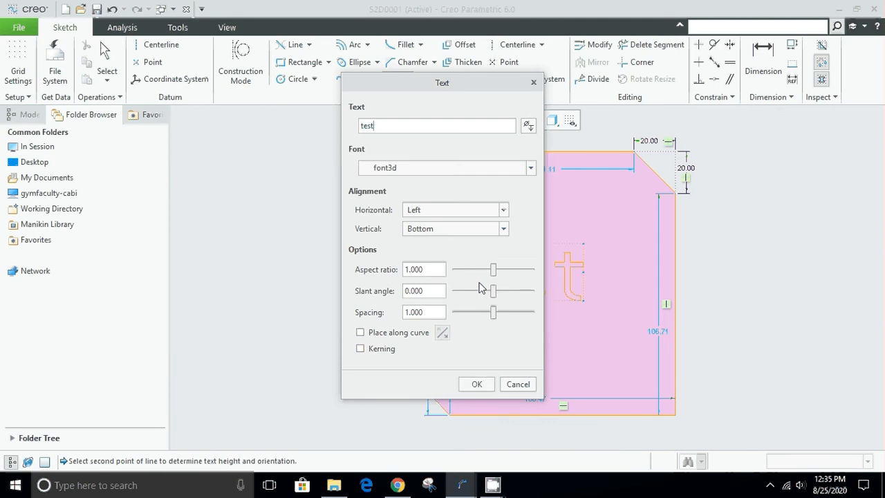
{"action": "type", "text": " 1"}
{"action": "left_click", "coordinate": [530, 168]}
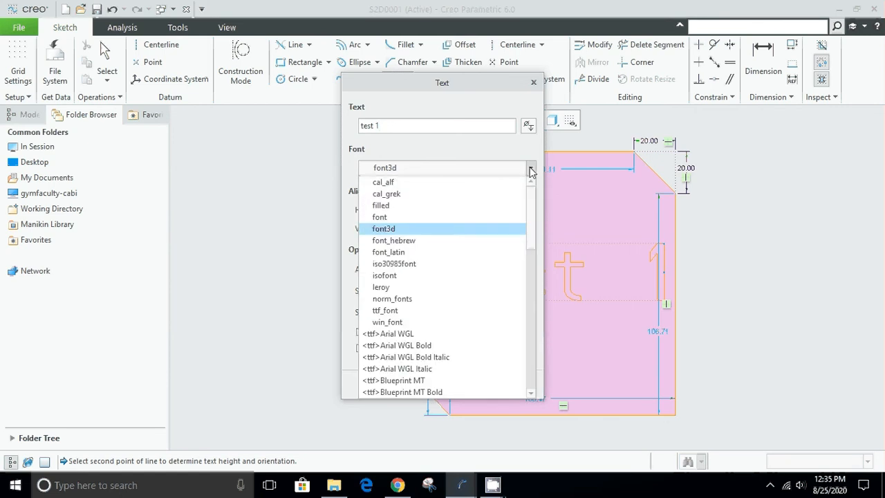
{"action": "left_click", "coordinate": [530, 168]}
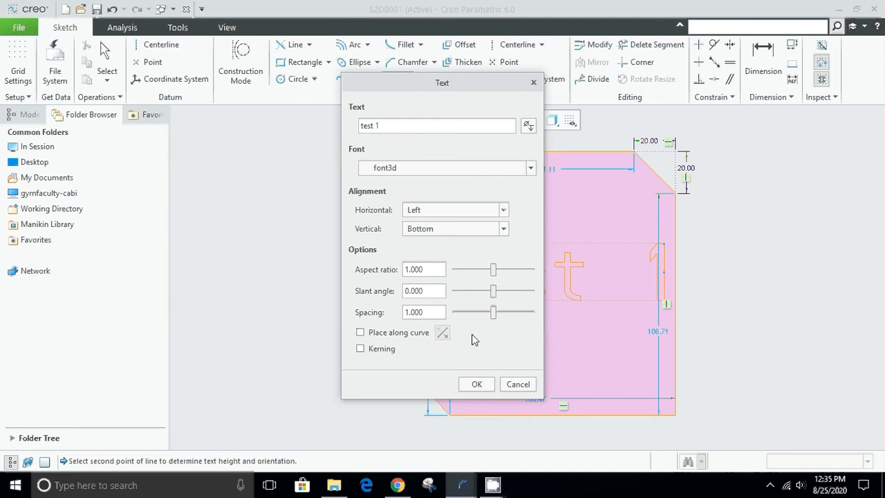
{"action": "left_click", "coordinate": [477, 384]}
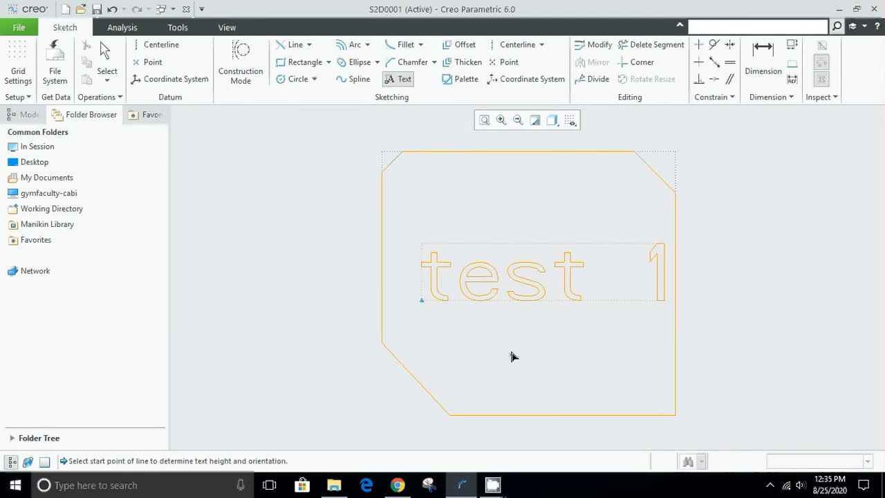
{"action": "middle_click", "coordinate": [527, 337]}
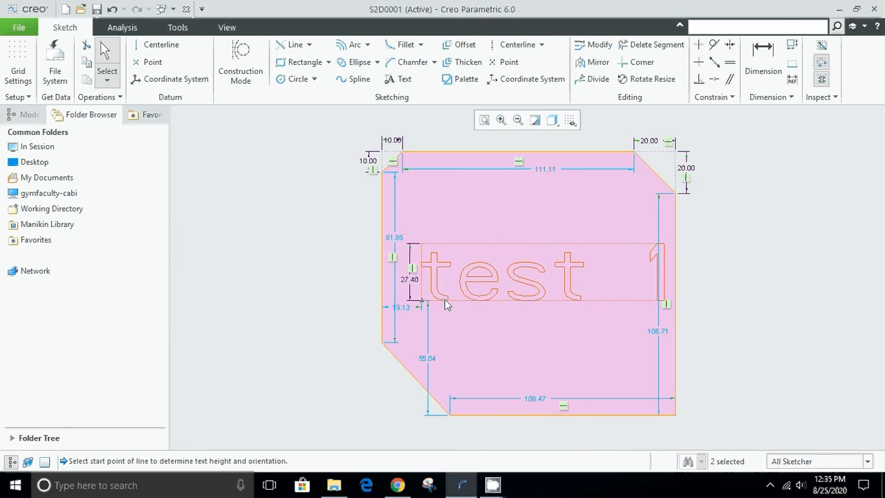
Step: Move the "test 1" text up and left across the rectangle's left edge, starting about 86 outside it
{"action": "left_click_drag", "start_coordinate": [495, 289], "coordinate": [548, 251]}
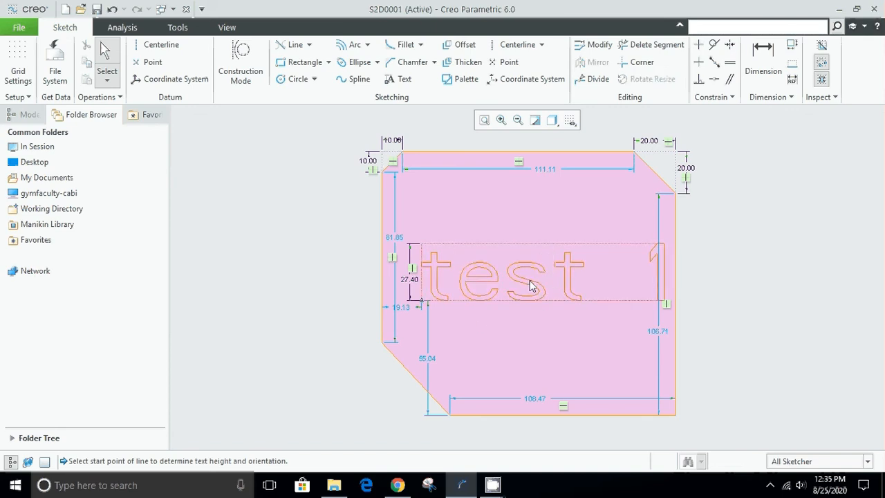
{"action": "left_click", "coordinate": [530, 284]}
{"action": "mouse_move", "coordinate": [529, 277]}
{"action": "left_mouse_down"}
{"action": "mouse_move", "coordinate": [538, 255]}
{"action": "mouse_move", "coordinate": [563, 298]}
{"action": "mouse_move", "coordinate": [280, 277]}
{"action": "mouse_move", "coordinate": [283, 242]}
{"action": "left_mouse_up"}
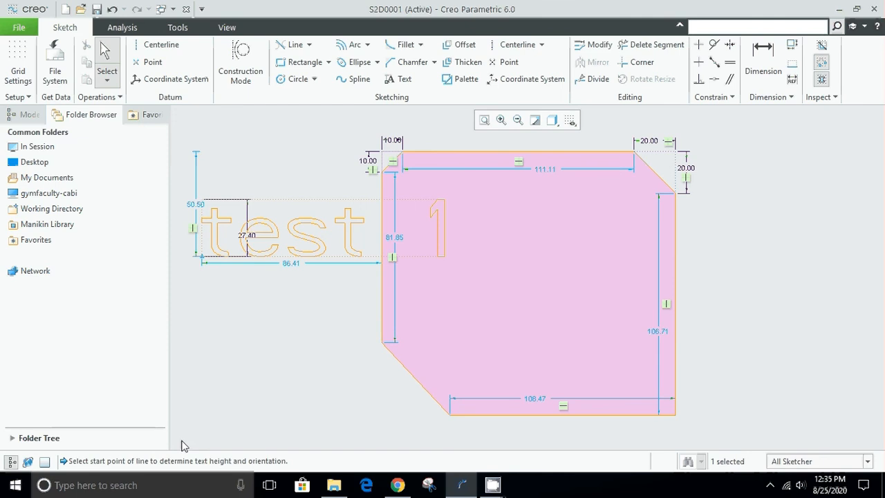
Step: Delete the whole sketch, including the chamfered rectangle and the text
{"action": "left_click_drag", "start_coordinate": [182, 442], "coordinate": [485, 217]}
{"action": "left_click_drag", "start_coordinate": [642, 156], "coordinate": [730, 133]}
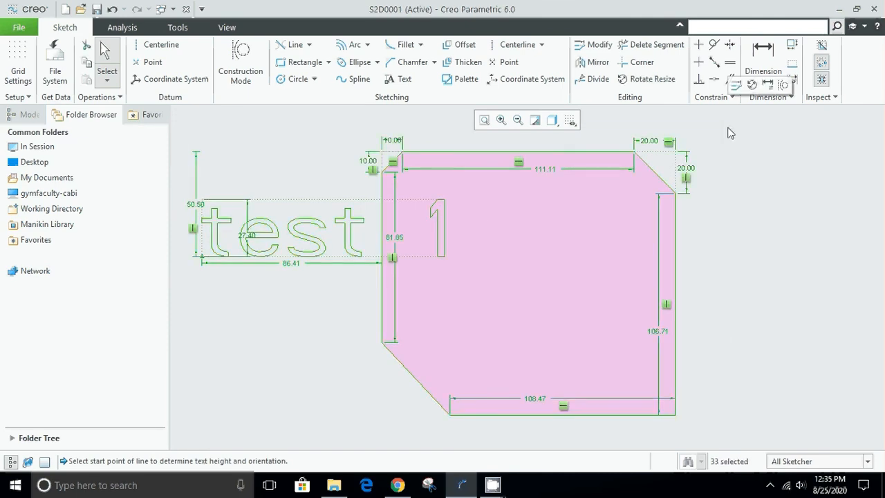
{"action": "key", "text": "Delete"}
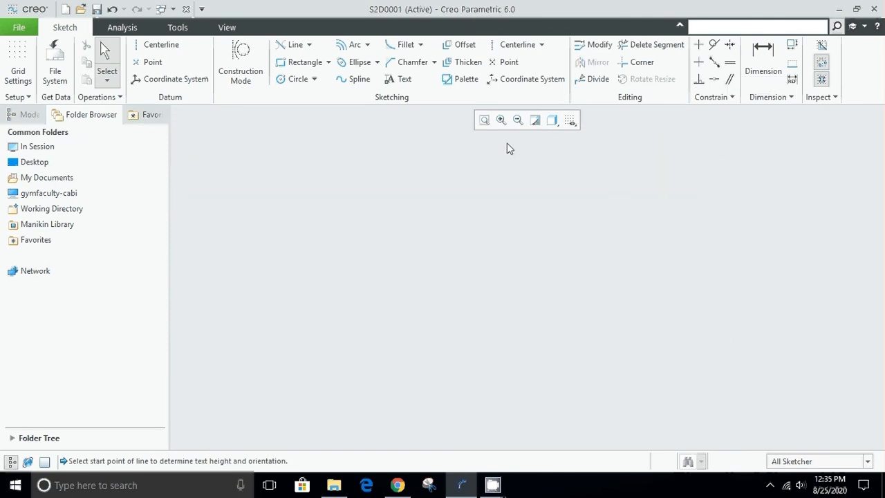
Step: Draw a single vertical line about 64 long with Line Chain
{"action": "left_click", "coordinate": [310, 44]}
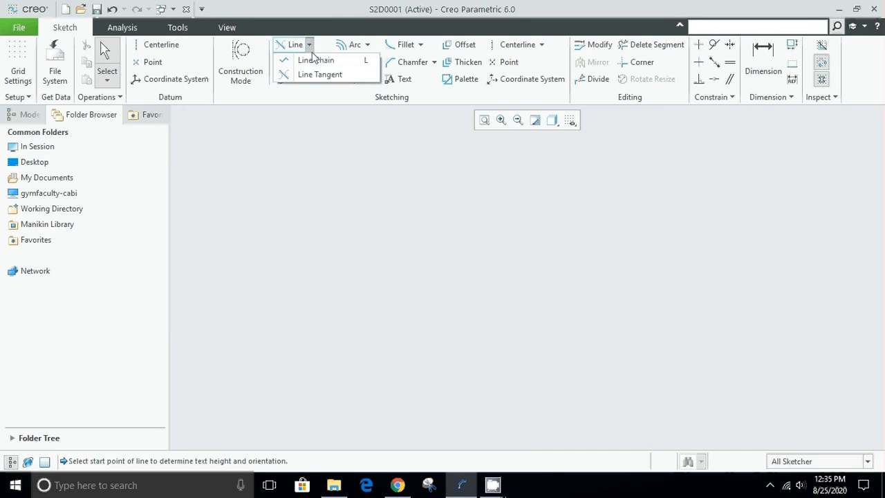
{"action": "left_click", "coordinate": [316, 60]}
{"action": "left_click", "coordinate": [436, 219]}
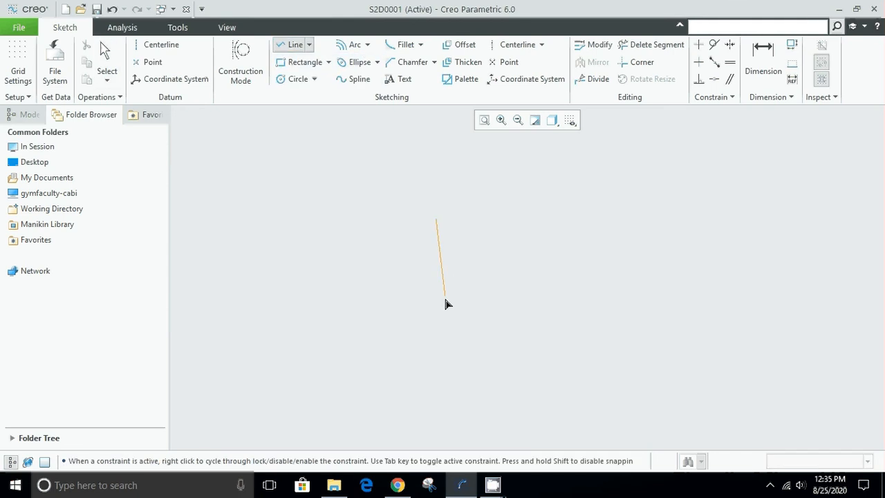
{"action": "left_click", "coordinate": [435, 351]}
{"action": "middle_click", "coordinate": [516, 304]}
Step: Draw a rectangle about 57 wide and 75 high, about 122 to the right of the vertical line
{"action": "left_click", "coordinate": [304, 62]}
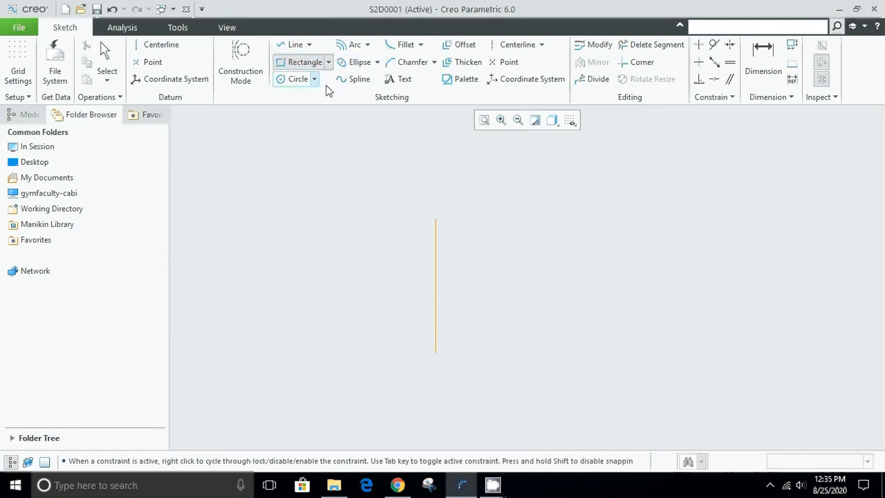
{"action": "left_click", "coordinate": [691, 203]}
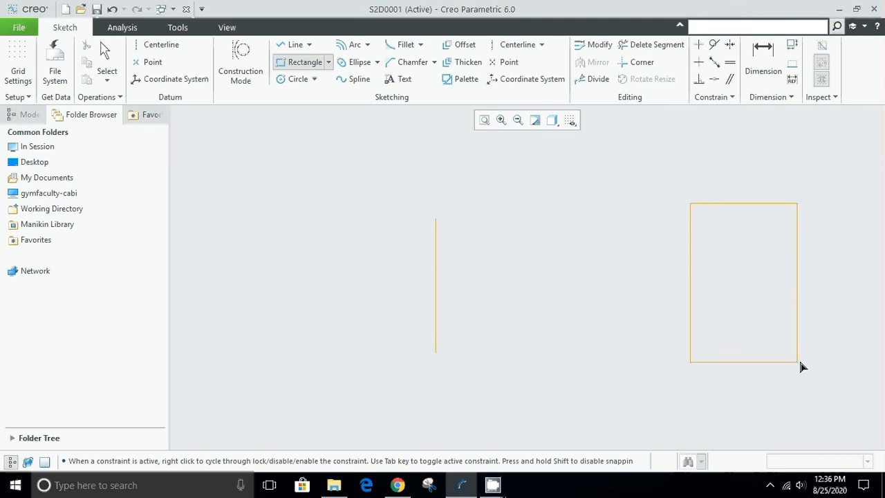
{"action": "left_click", "coordinate": [810, 358]}
{"action": "middle_click", "coordinate": [657, 320]}
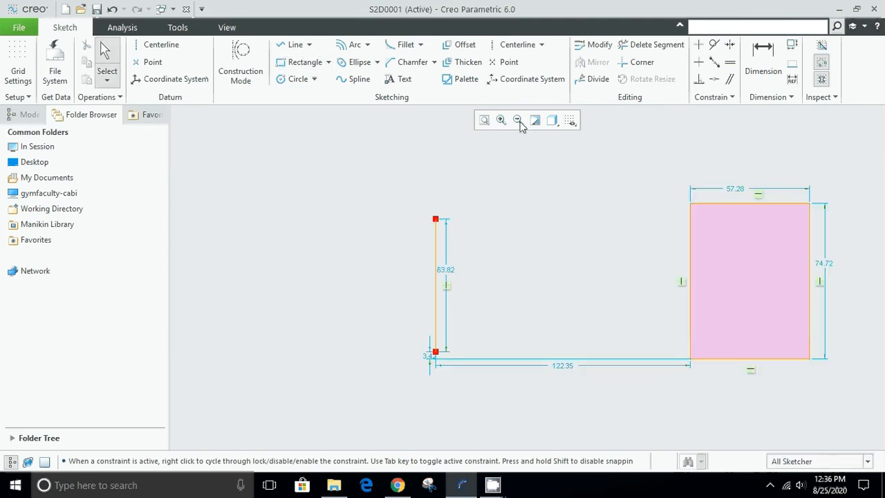
Step: Offset the vertical line 100 to the left as a single edge
{"action": "left_click", "coordinate": [465, 44]}
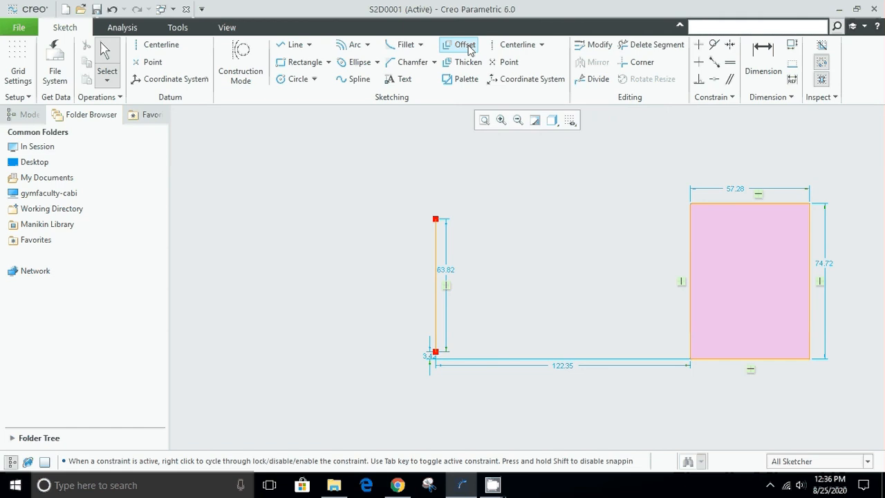
{"action": "left_click", "coordinate": [434, 264]}
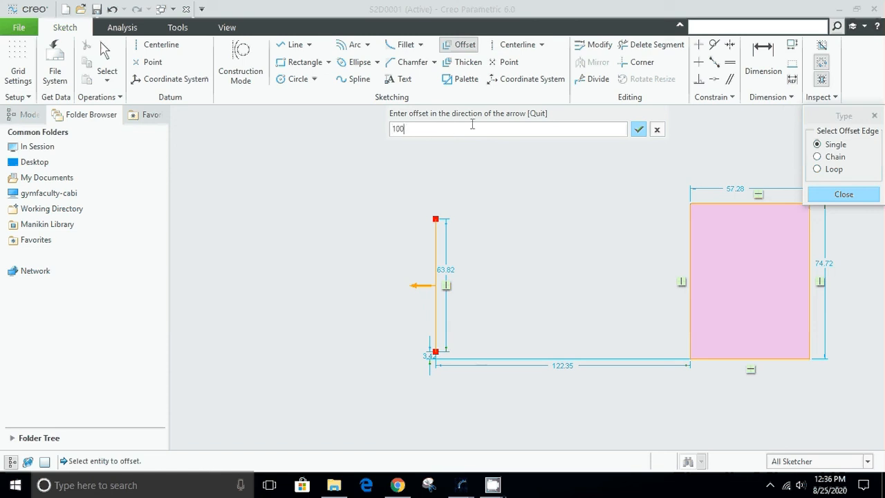
{"action": "type", "text": "100"}
{"action": "key", "text": "Return"}
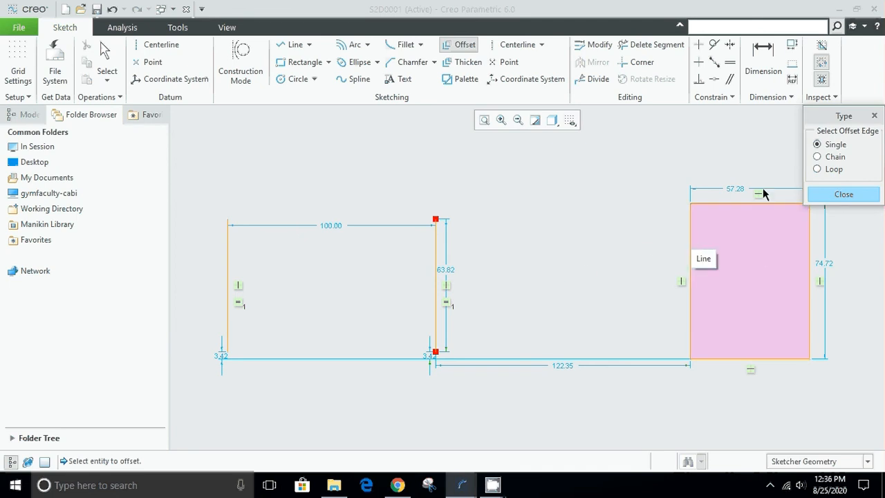
Step: Offset the rectangle's top and left edges outward as a chain by -20 and reposition the two offset dimensions
{"action": "left_click", "coordinate": [818, 157]}
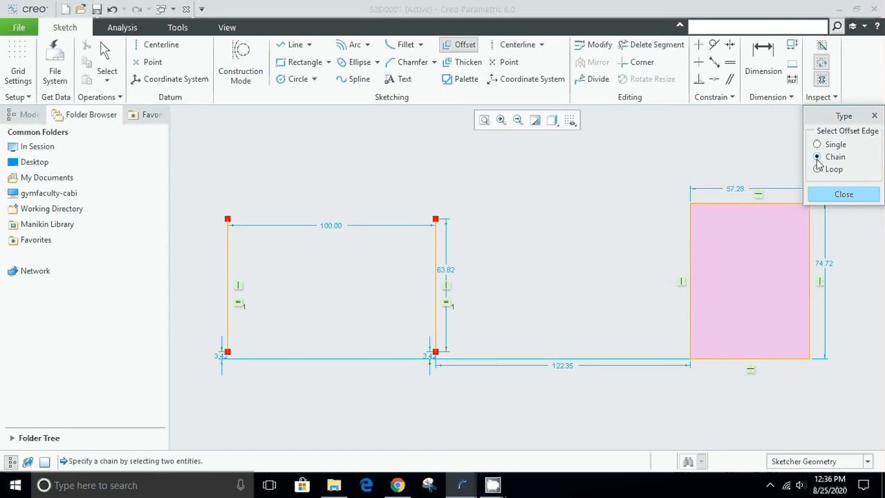
{"action": "left_click", "coordinate": [720, 206]}
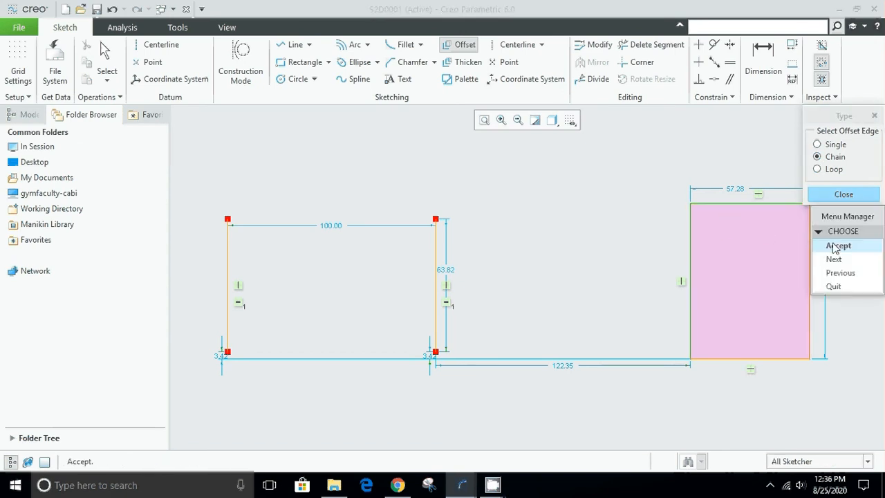
{"action": "left_click", "coordinate": [835, 247]}
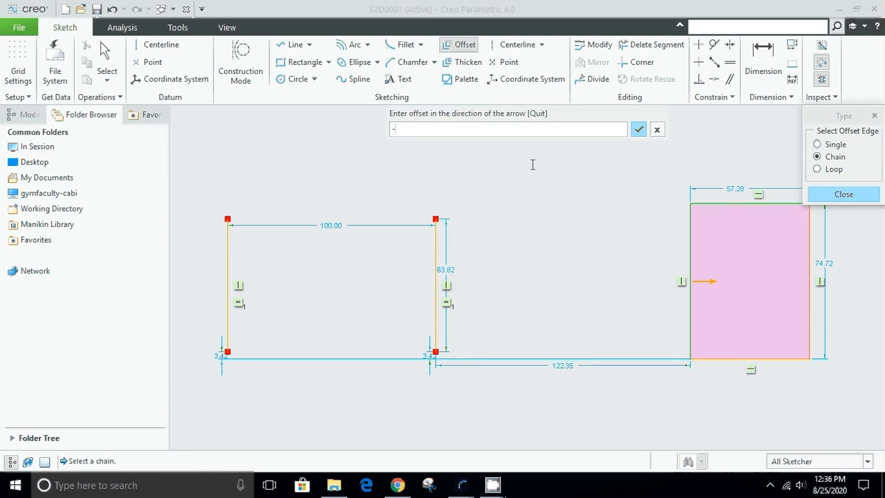
{"action": "type", "text": "20"}
{"action": "key", "text": "Return"}
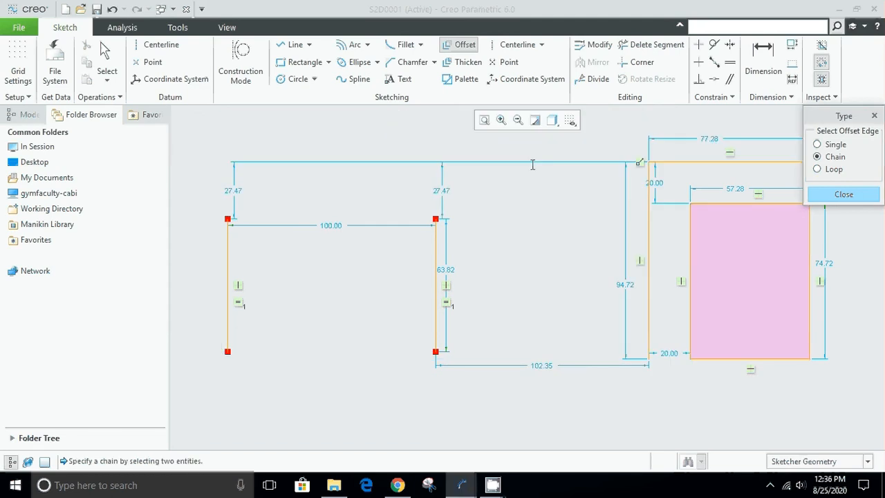
{"action": "left_click", "coordinate": [842, 195]}
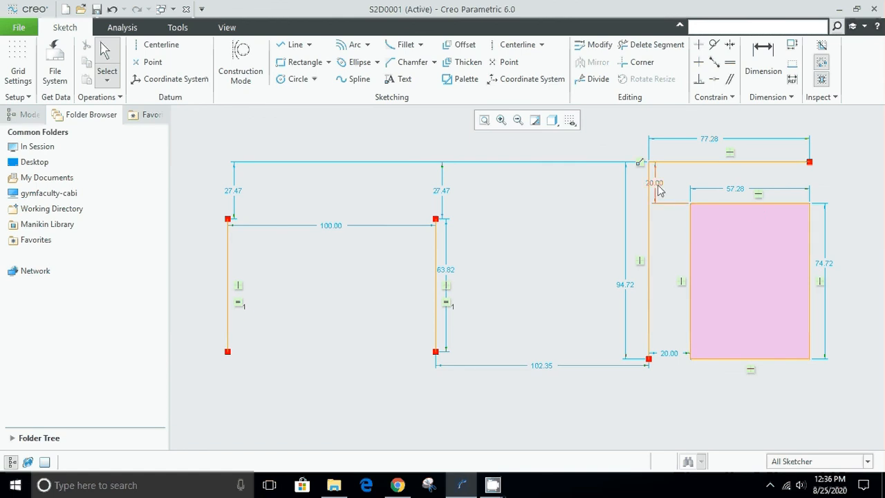
{"action": "left_click_drag", "start_coordinate": [659, 188], "coordinate": [673, 184]}
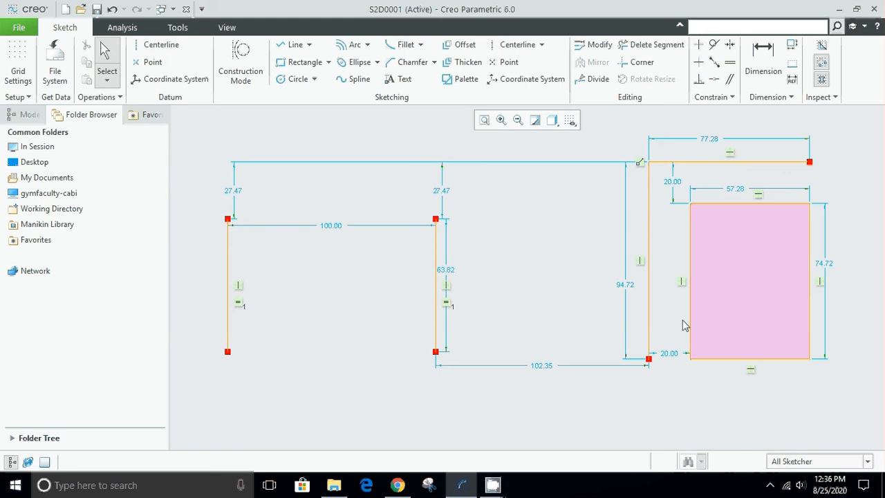
{"action": "left_click_drag", "start_coordinate": [674, 354], "coordinate": [671, 330]}
Step: Delete all sketched geometry and draw a new rectangle about 86 wide and 64 high
{"action": "left_click_drag", "start_coordinate": [211, 422], "coordinate": [856, 135]}
{"action": "key", "text": "Delete"}
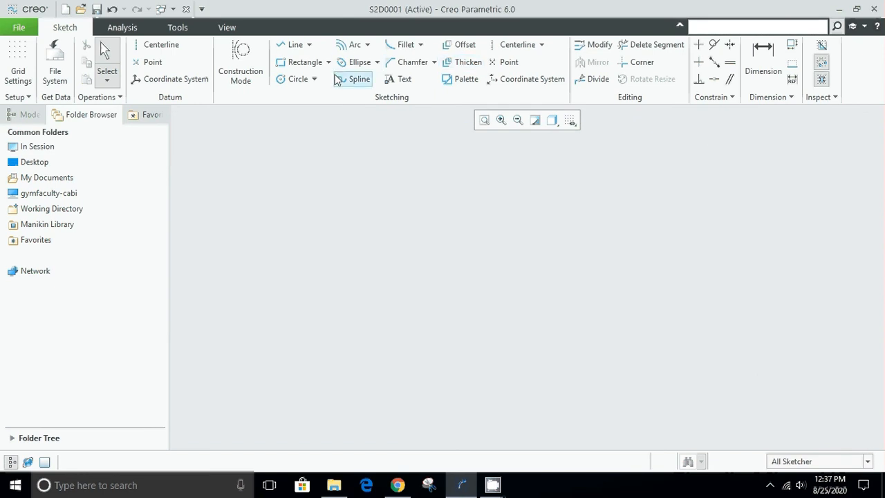
{"action": "left_click", "coordinate": [305, 63]}
{"action": "left_click", "coordinate": [366, 238]}
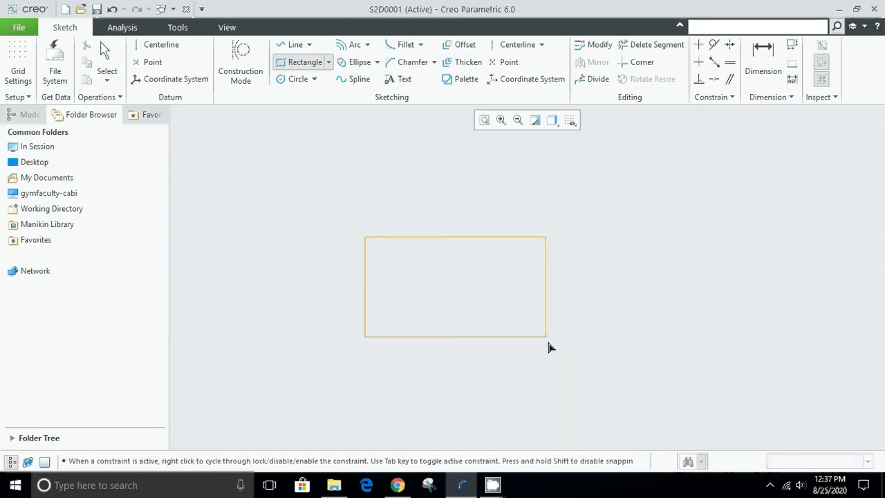
{"action": "middle_click", "coordinate": [614, 282]}
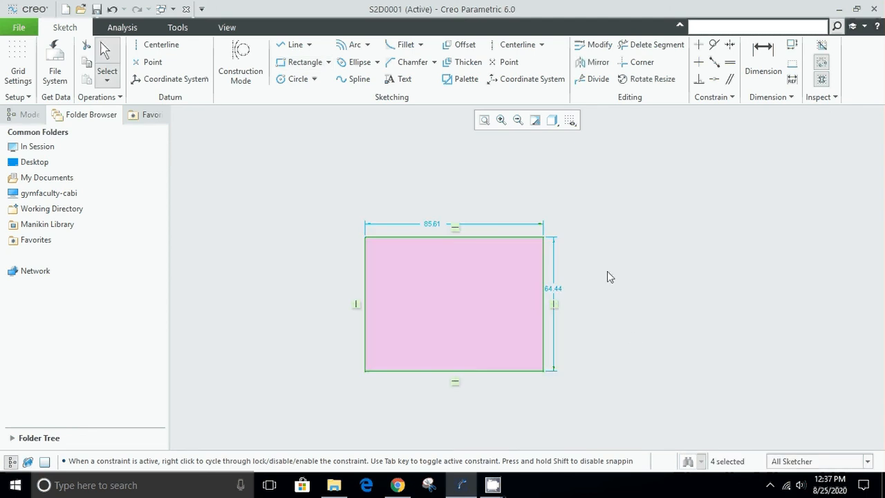
Step: Thicken the rectangle's top edge as a single edge with open ends, thickness 15 and offset 7.5
{"action": "left_click", "coordinate": [465, 62]}
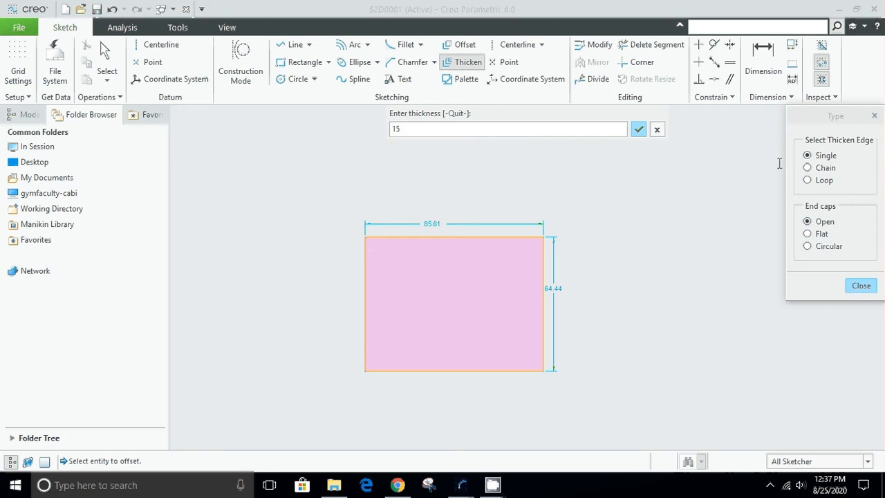
{"action": "key", "text": "Return"}
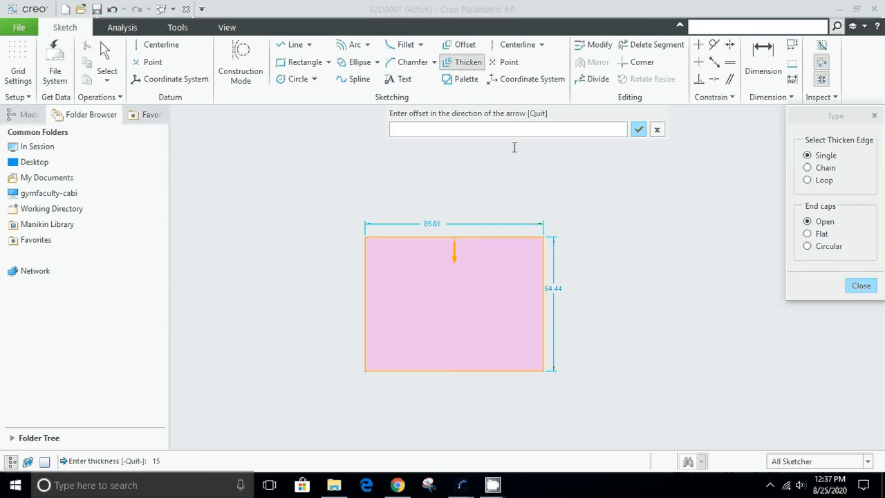
{"action": "key", "text": "Return"}
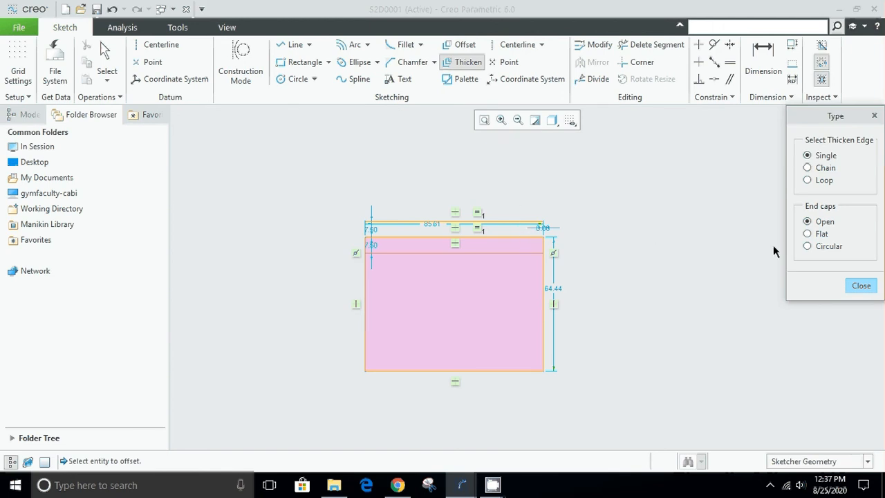
{"action": "left_click", "coordinate": [439, 235]}
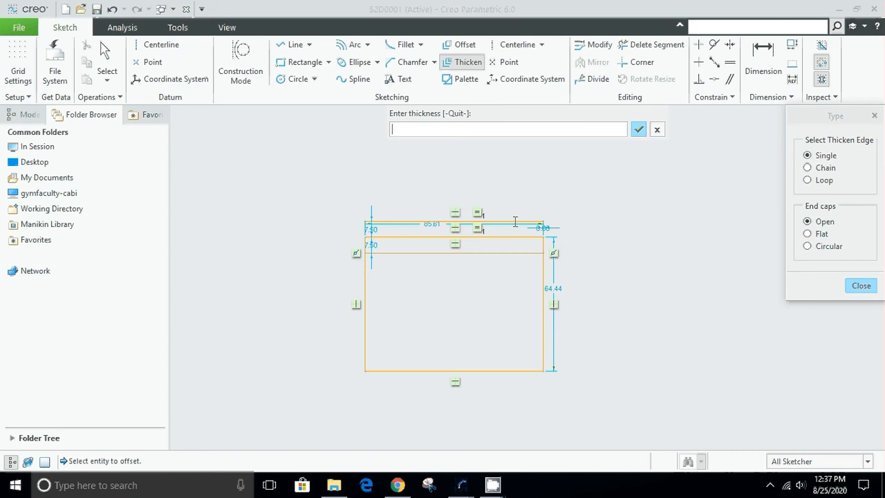
{"action": "left_click", "coordinate": [807, 236]}
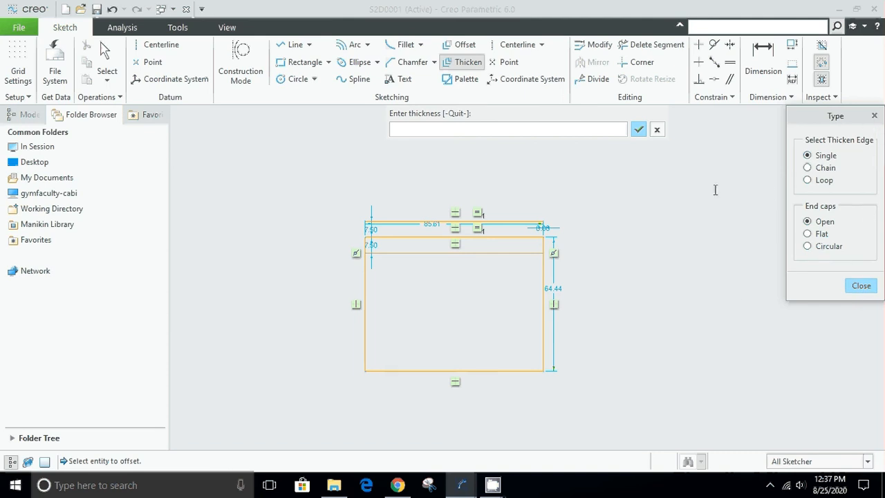
{"action": "left_click", "coordinate": [638, 129]}
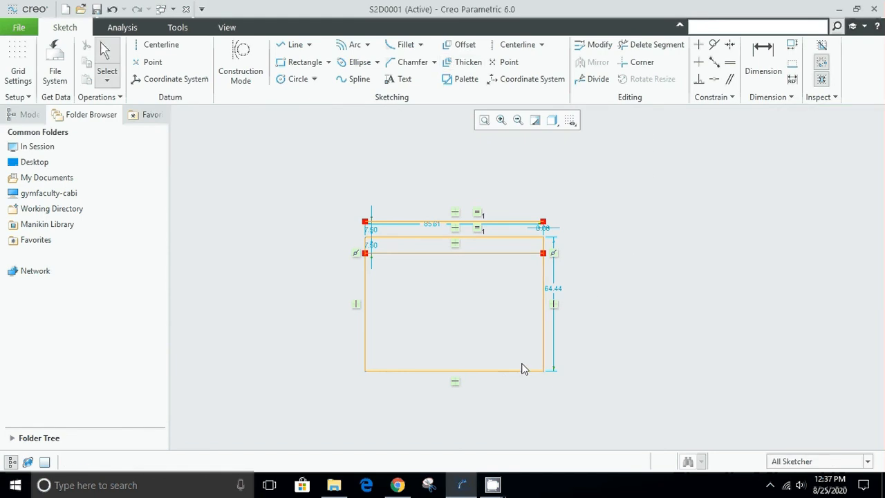
Step: Delete all sketched geometry and place a 5-sided pentagon from the Sketcher Palette at default size, with sides about 19 long
{"action": "left_click_drag", "start_coordinate": [308, 392], "coordinate": [580, 192]}
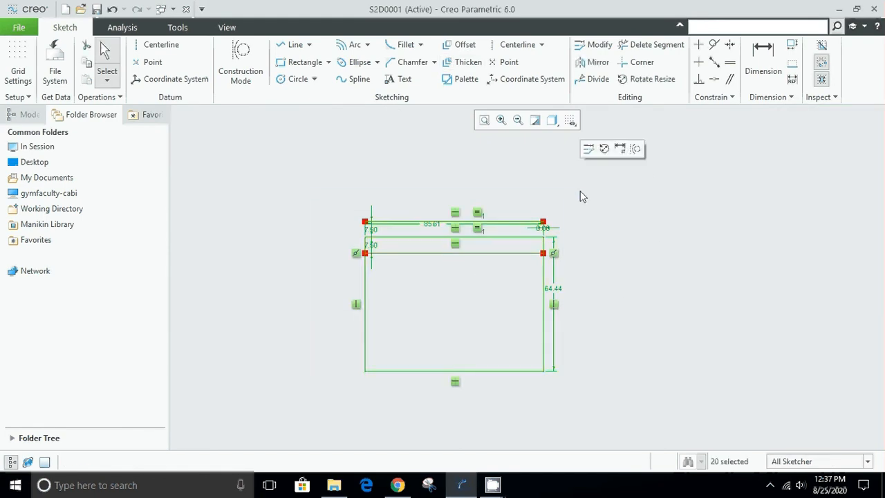
{"action": "key", "text": "Delete"}
{"action": "left_click", "coordinate": [466, 80]}
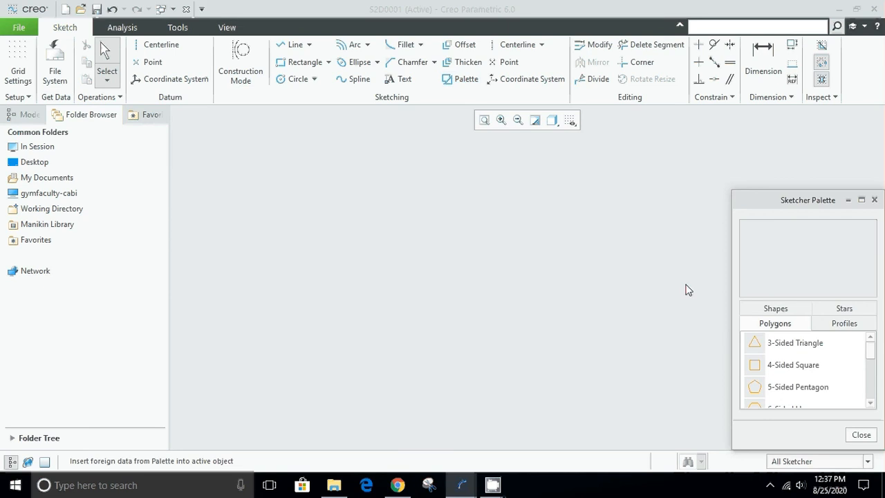
{"action": "left_click", "coordinate": [828, 325]}
{"action": "left_click", "coordinate": [842, 311]}
{"action": "left_click", "coordinate": [784, 312]}
{"action": "double_click", "coordinate": [803, 387]}
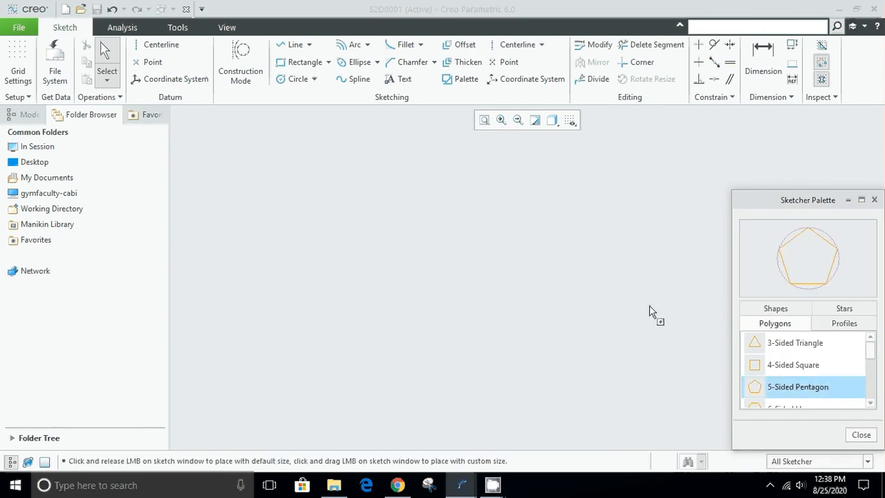
{"action": "left_click", "coordinate": [400, 247]}
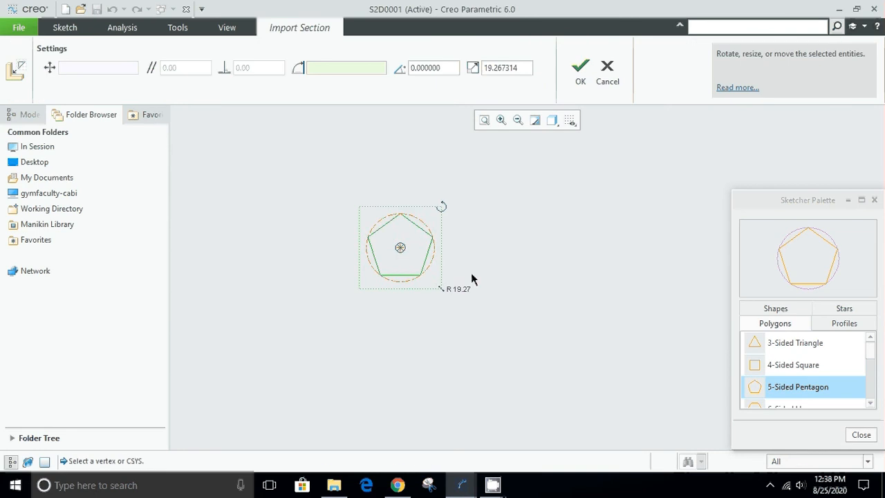
{"action": "left_click", "coordinate": [581, 69]}
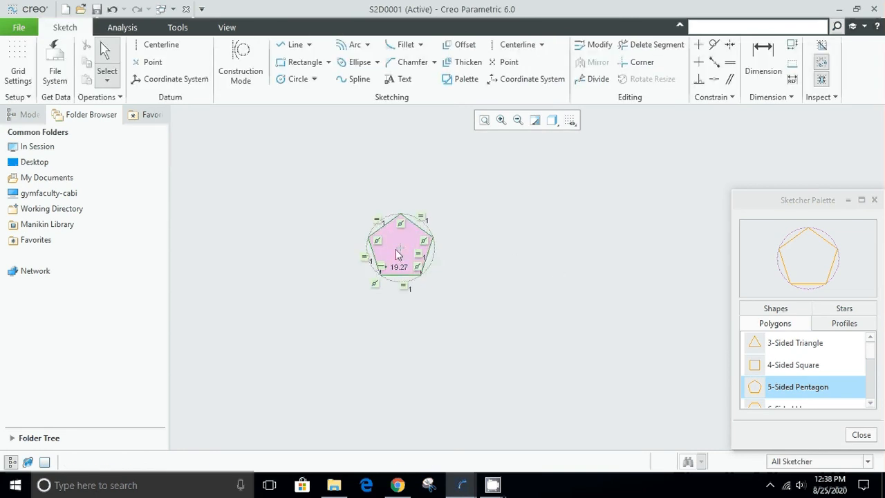
Step: Move the pentagon's side dimension below its base and set the side length to 25
{"action": "scroll", "coordinate": [397, 256], "scroll_direction": "up", "scroll_amount": 3}
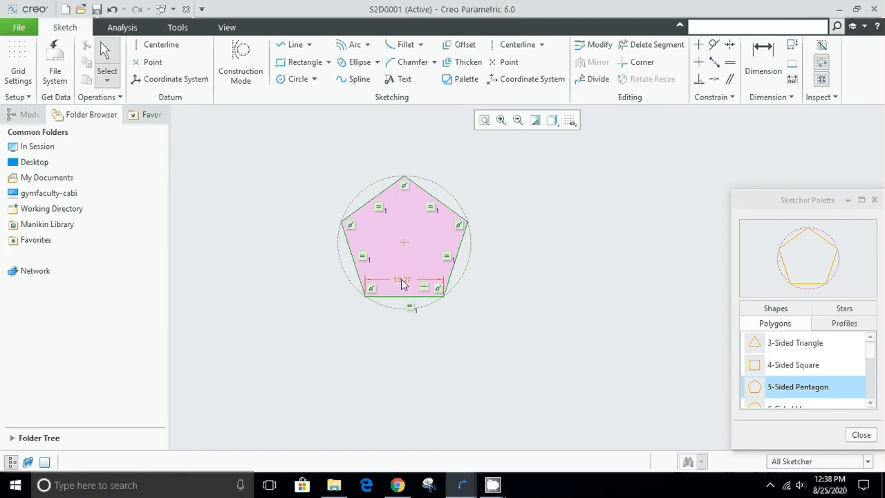
{"action": "left_click_drag", "start_coordinate": [401, 279], "coordinate": [398, 333]}
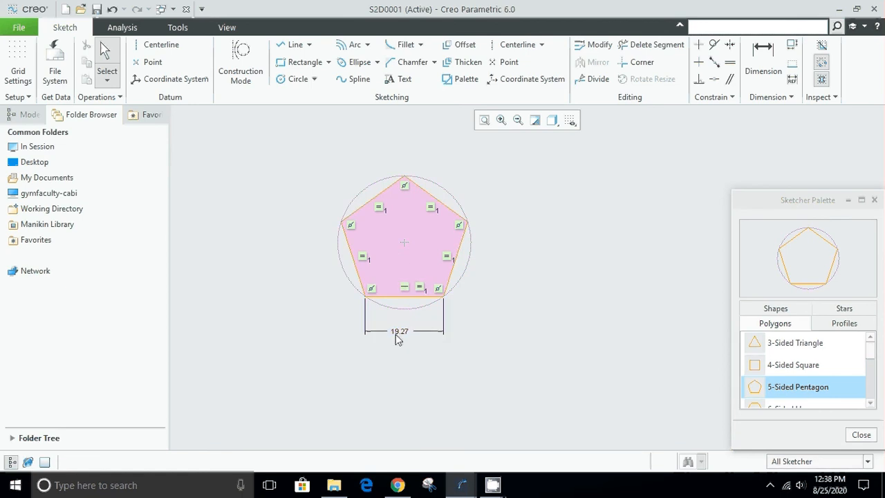
{"action": "double_click", "coordinate": [399, 332]}
{"action": "type", "text": "25"}
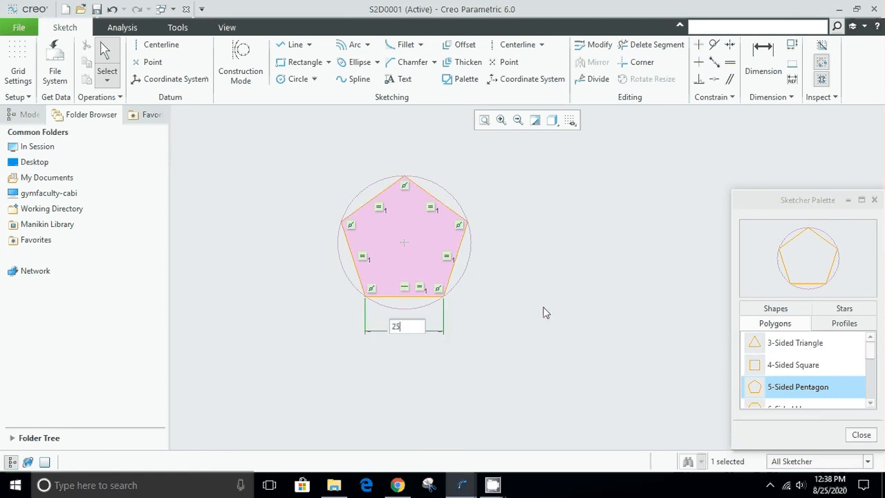
{"action": "key", "text": "Return"}
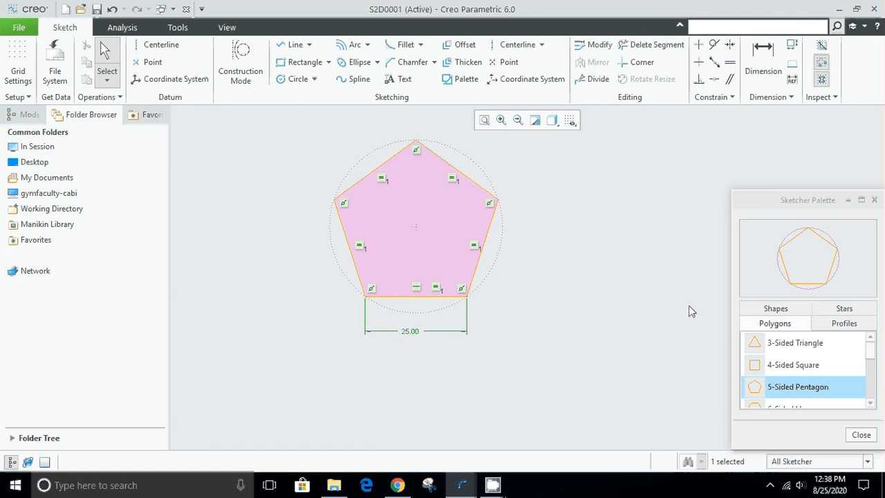
Step: Place a 4-tip star from the Sketcher Palette to the right of the pentagon at default size, outer radius about 7.6
{"action": "left_click", "coordinate": [844, 311]}
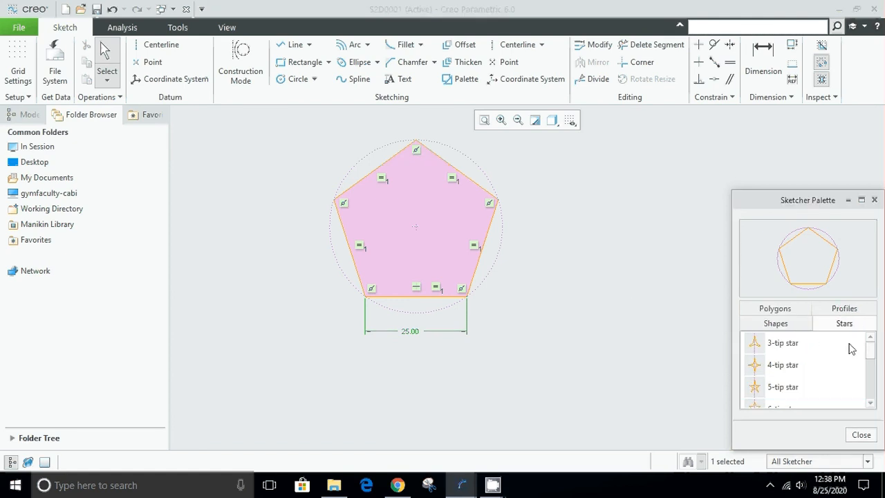
{"action": "double_click", "coordinate": [783, 365]}
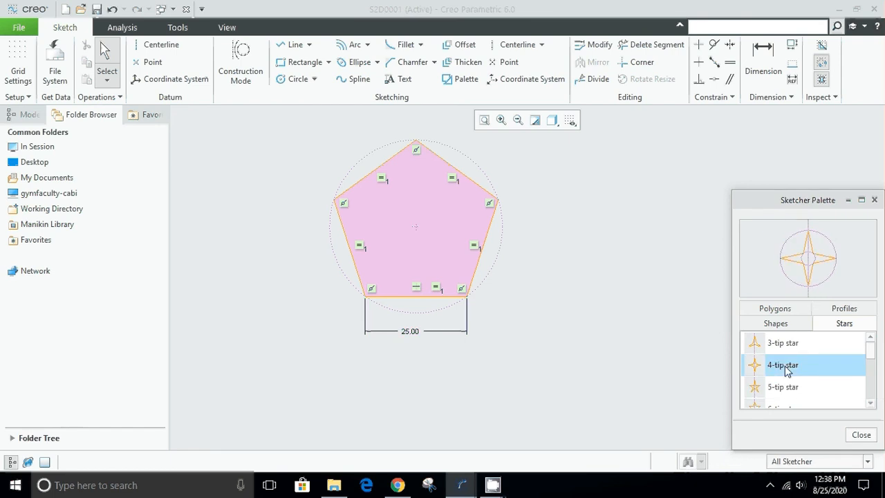
{"action": "left_click", "coordinate": [608, 261]}
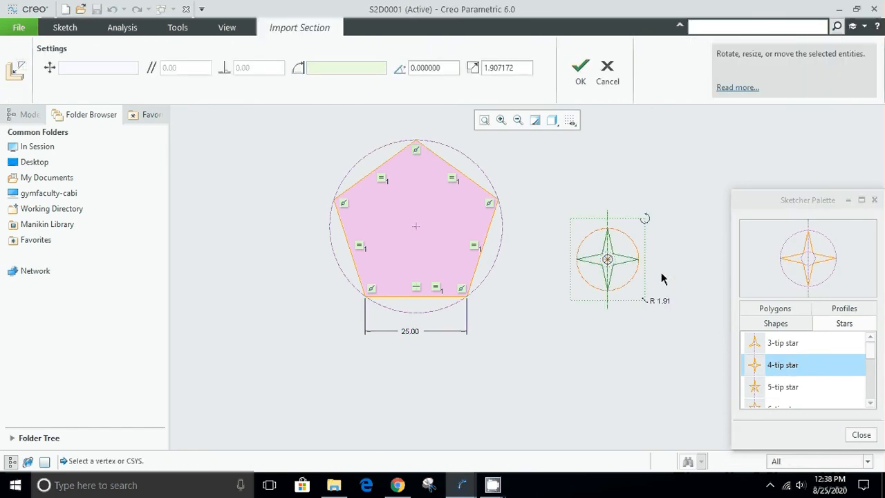
{"action": "left_click", "coordinate": [580, 76]}
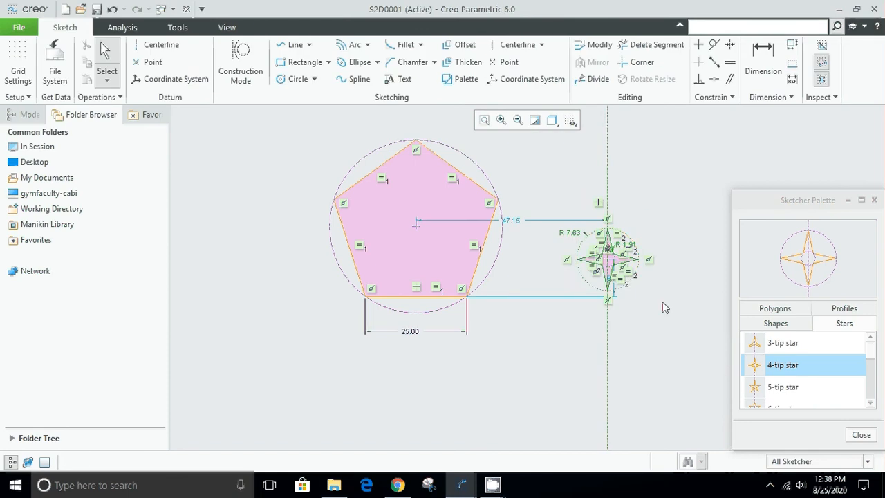
Step: Set the radius of the star's inner construction circle to 5
{"action": "scroll", "coordinate": [629, 268], "scroll_direction": "down", "scroll_amount": 5}
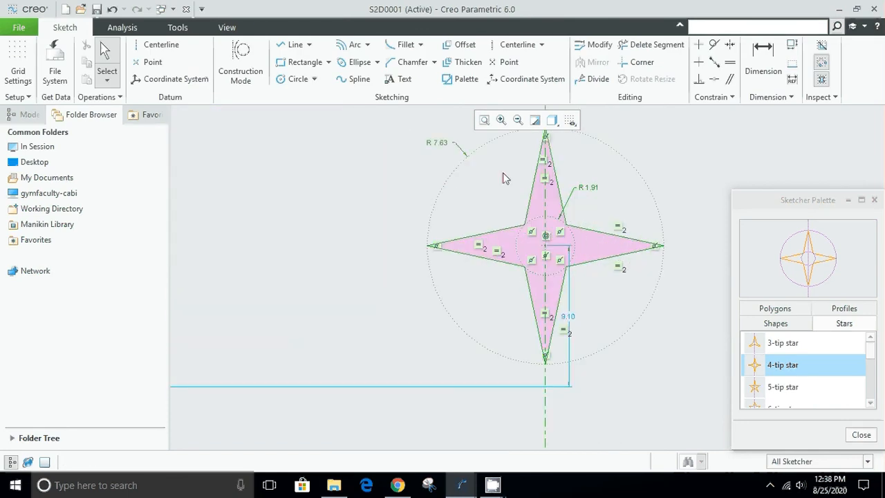
{"action": "double_click", "coordinate": [595, 189]}
{"action": "type", "text": "5"}
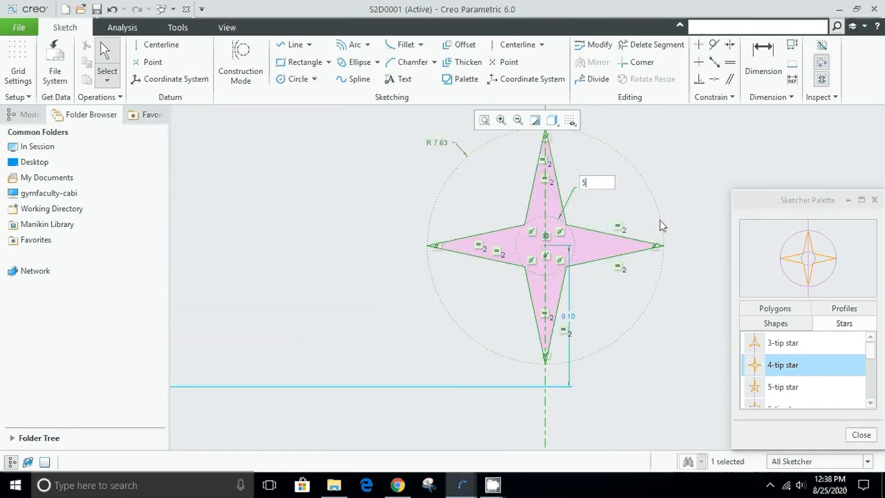
{"action": "key", "text": "Return"}
Step: Set the radius of the star's outer construction circle to 15
{"action": "double_click", "coordinate": [440, 145]}
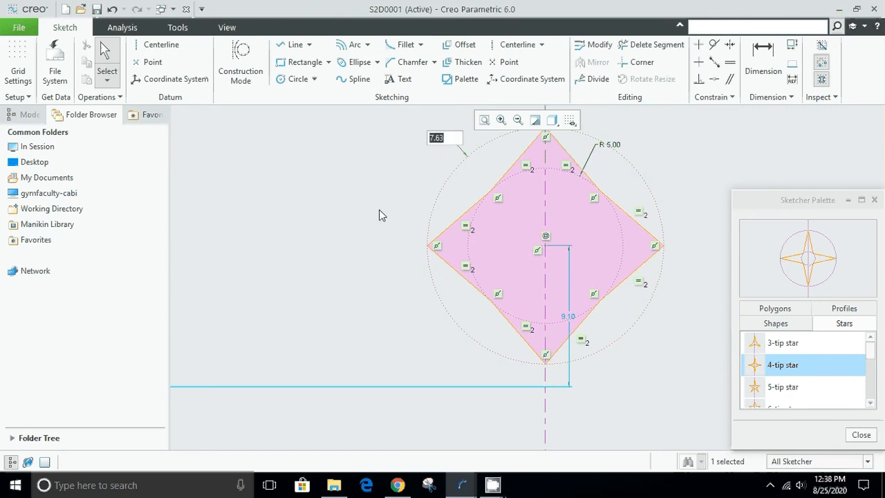
{"action": "type", "text": "15"}
{"action": "key", "text": "Return"}
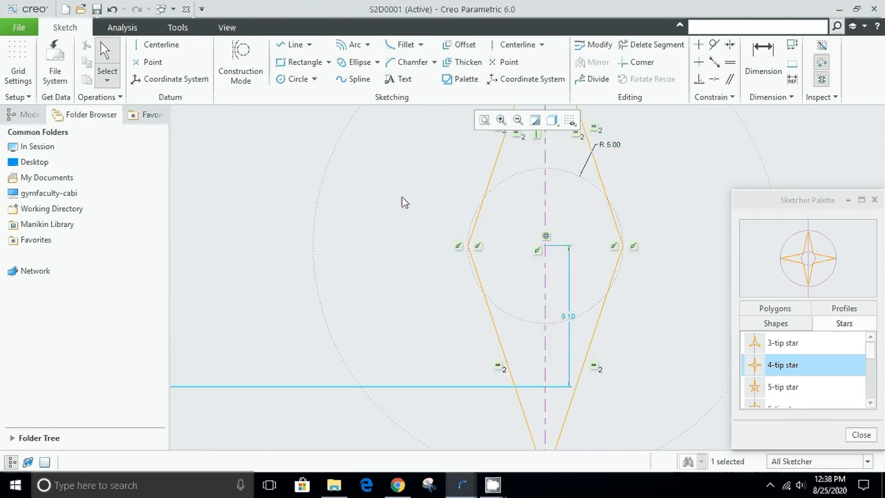
Step: Change the radius of the star's outer construction circle to 10
{"action": "scroll", "coordinate": [402, 202], "scroll_direction": "down", "scroll_amount": 5}
{"action": "scroll", "coordinate": [415, 174], "scroll_direction": "up", "scroll_amount": 3}
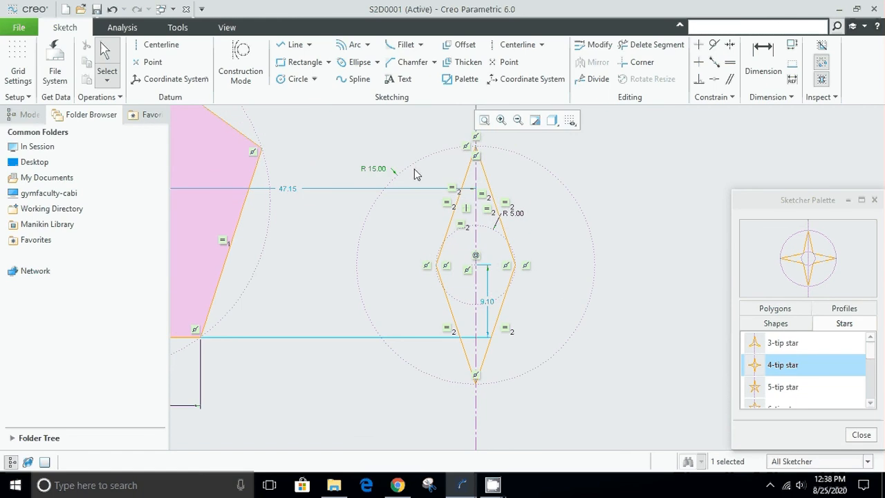
{"action": "double_click", "coordinate": [381, 172]}
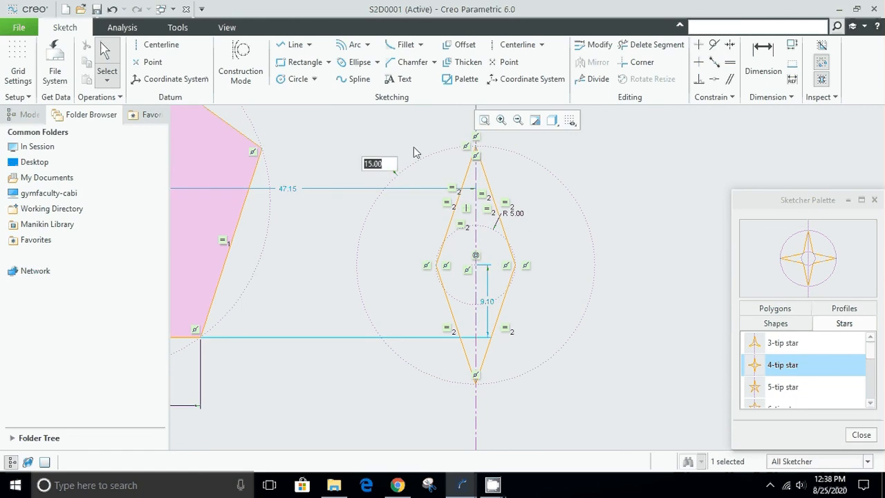
{"action": "type", "text": "10"}
{"action": "key", "text": "Return"}
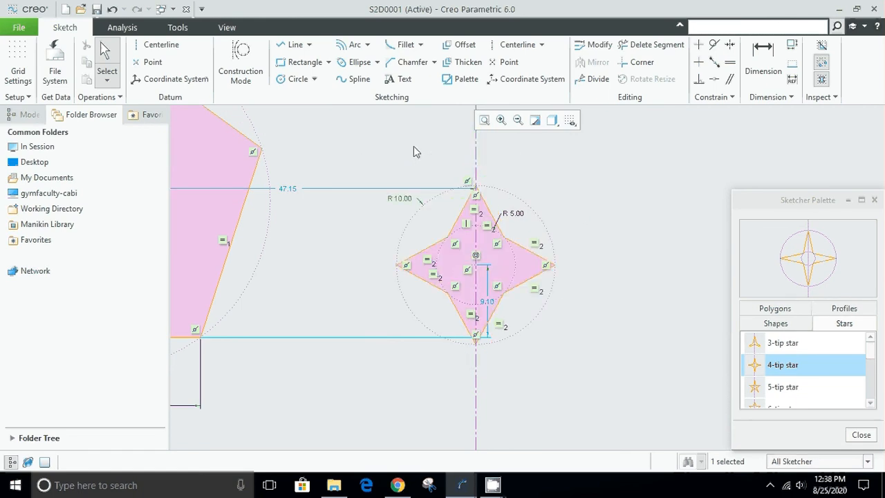
{"action": "left_click", "coordinate": [626, 256]}
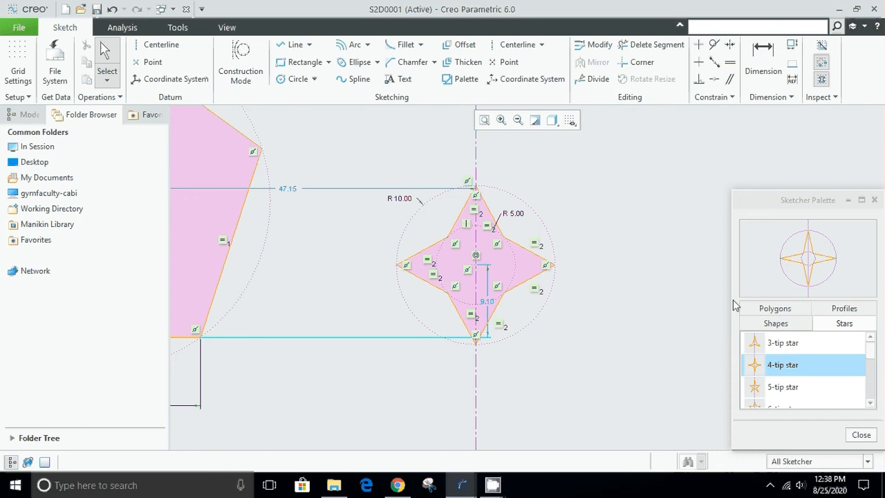
Step: Place an Oval shape from the Sketcher Palette to the upper right of the star at default size, about 12.5 wide
{"action": "left_click", "coordinate": [776, 325]}
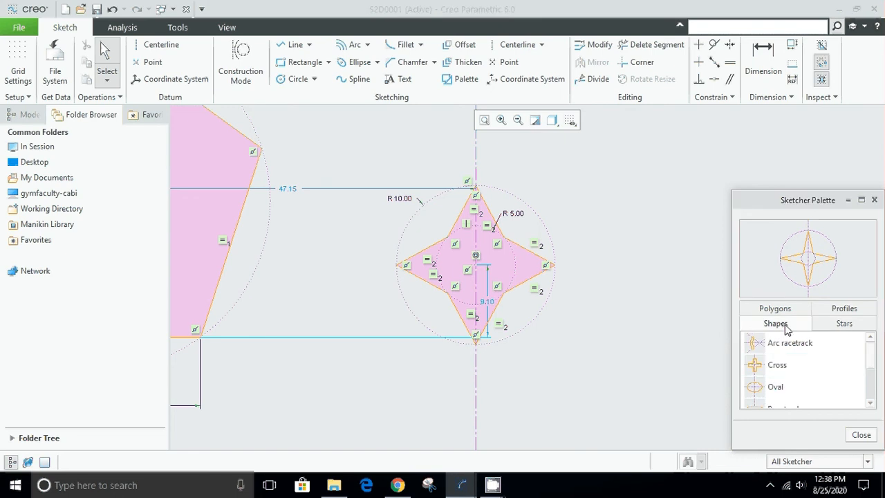
{"action": "left_click", "coordinate": [776, 386]}
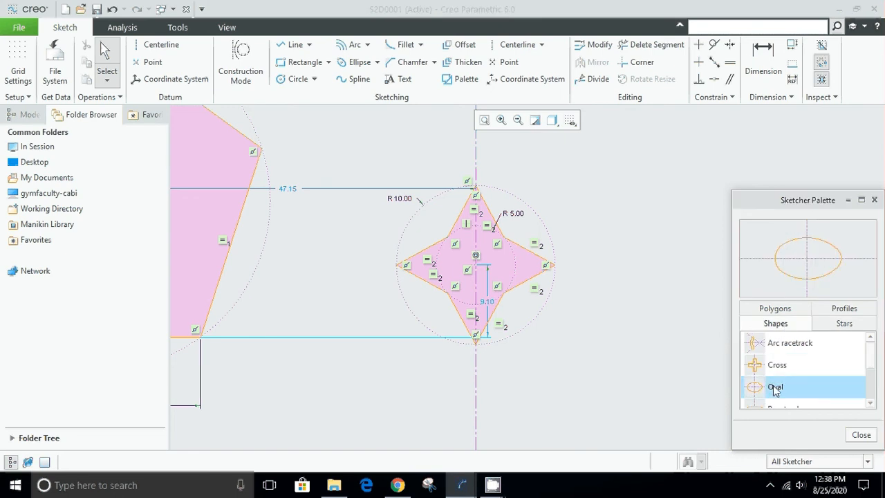
{"action": "double_click", "coordinate": [775, 388]}
{"action": "left_click", "coordinate": [608, 206]}
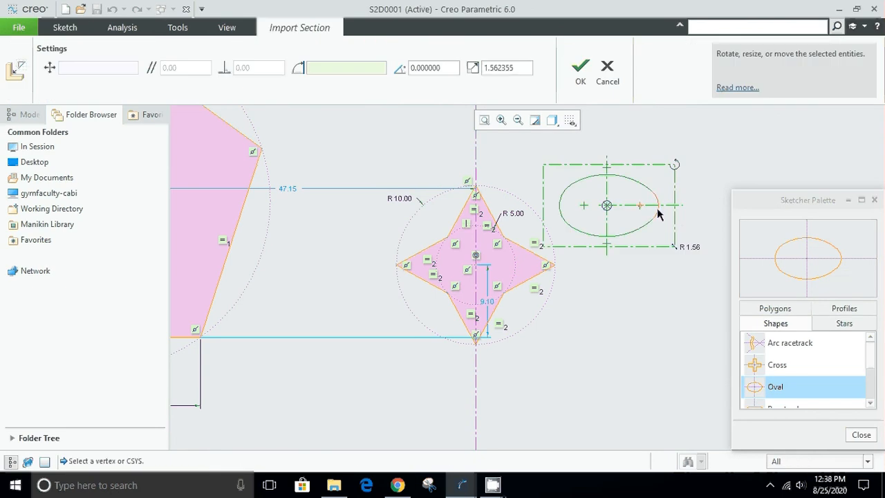
{"action": "left_click", "coordinate": [581, 66]}
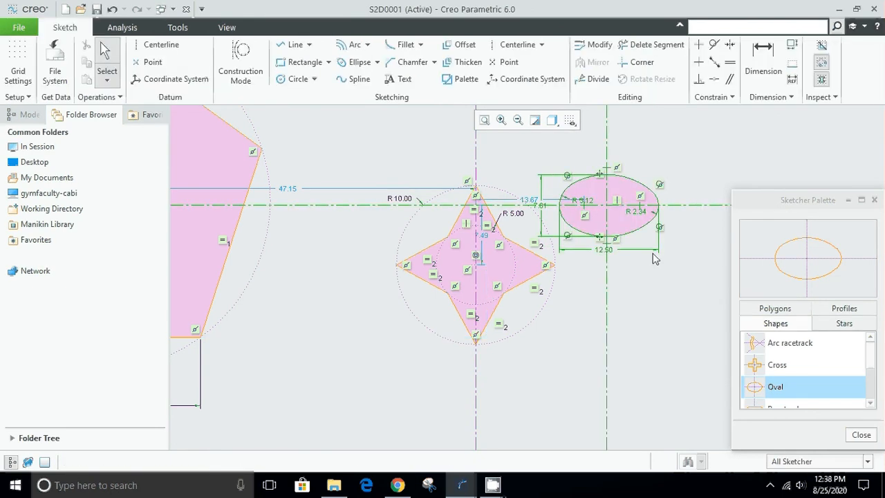
Step: Set the oval's overall width to 15 and close the Sketcher Palette
{"action": "double_click", "coordinate": [602, 251]}
{"action": "type", "text": "15"}
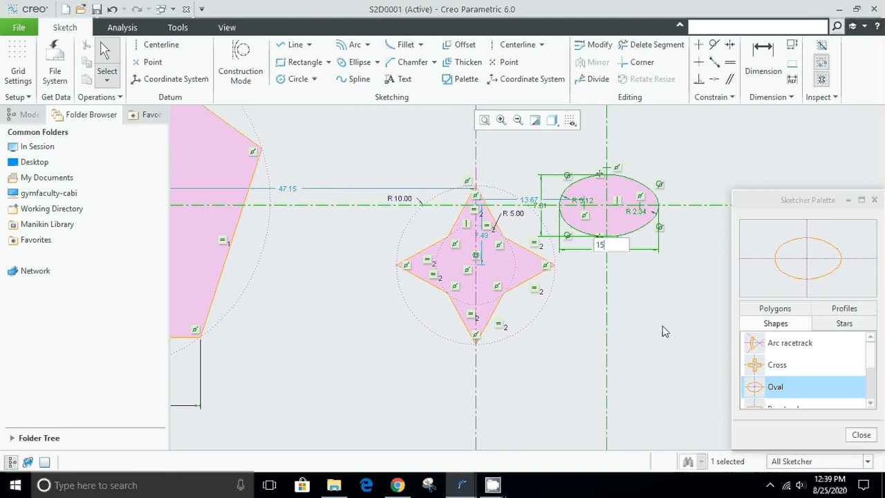
{"action": "key", "text": "Return"}
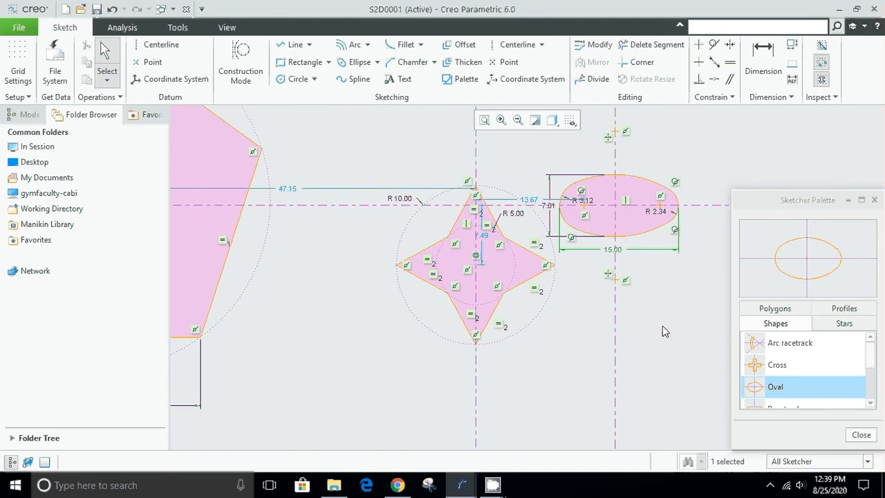
{"action": "left_click", "coordinate": [860, 435]}
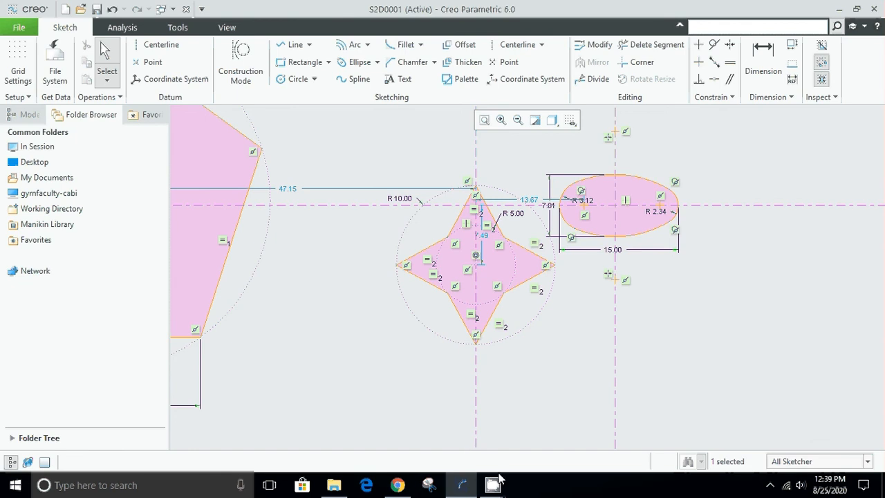
{"action": "mouse_move", "coordinate": [496, 482]}
{"action": "left_click", "coordinate": [415, 429]}
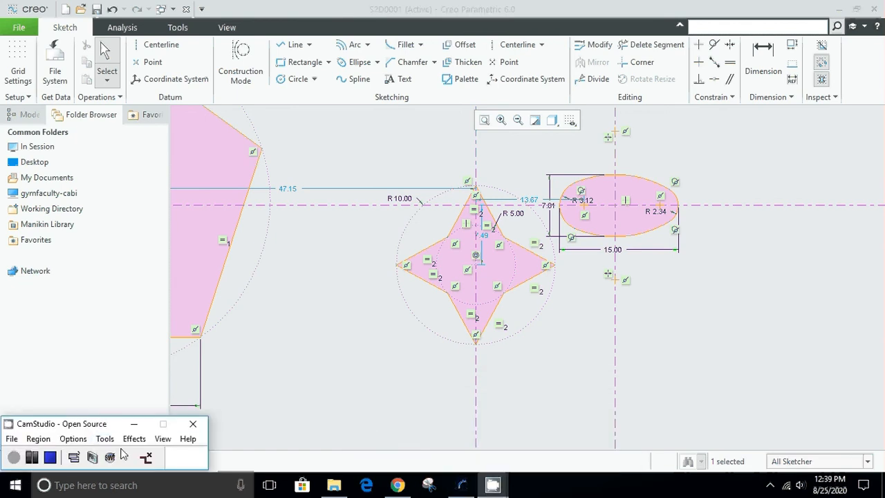